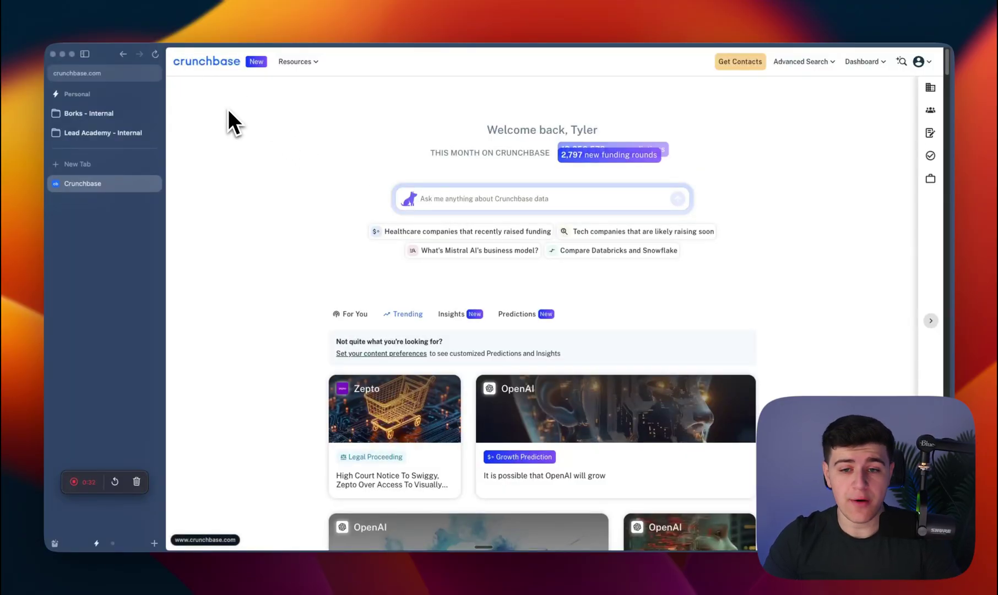
# Step: Scroll down and back up the Crunchbase home page
pyautogui.scroll(-2, 384, 202)
pyautogui.scroll(-5, 383, 210)
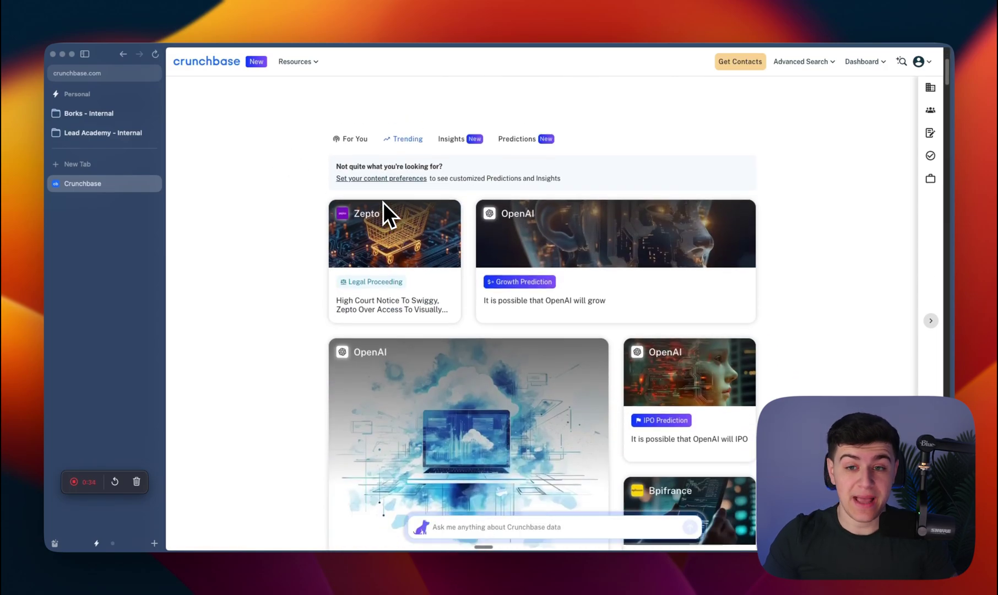
pyautogui.scroll(7, 383, 213)
# Step: Start a new Crunchbase company search and add AI as a description keyword
pyautogui.click(799, 62)
pyautogui.click(799, 93)
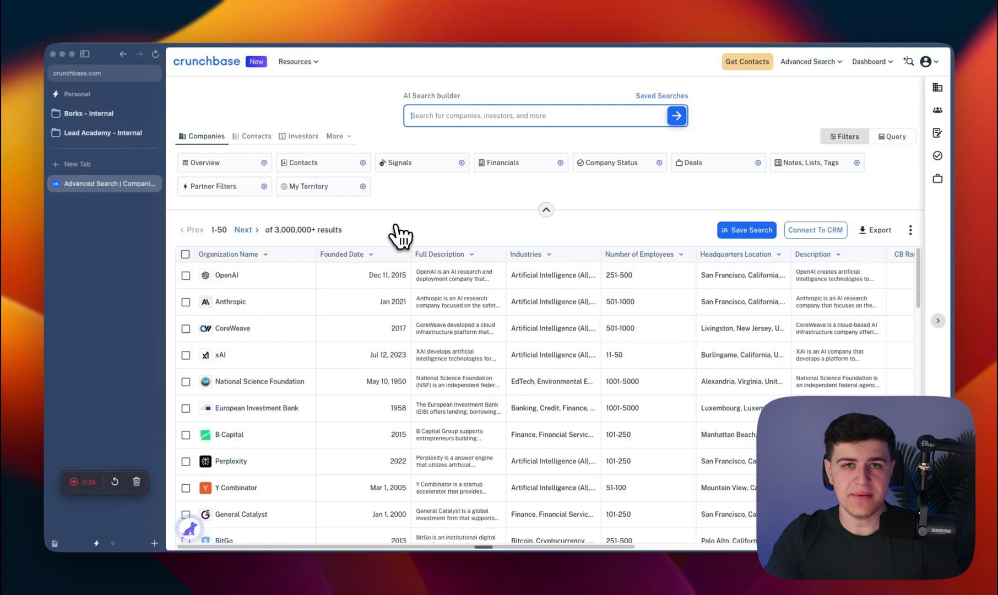
pyautogui.click(227, 166)
pyautogui.click(225, 231)
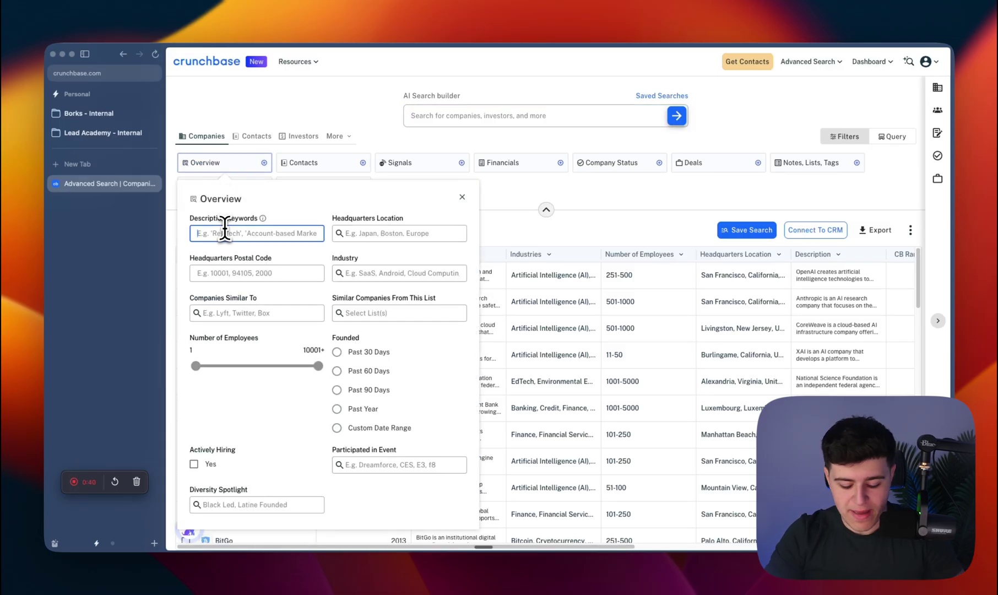
pyautogui.write('medtech')
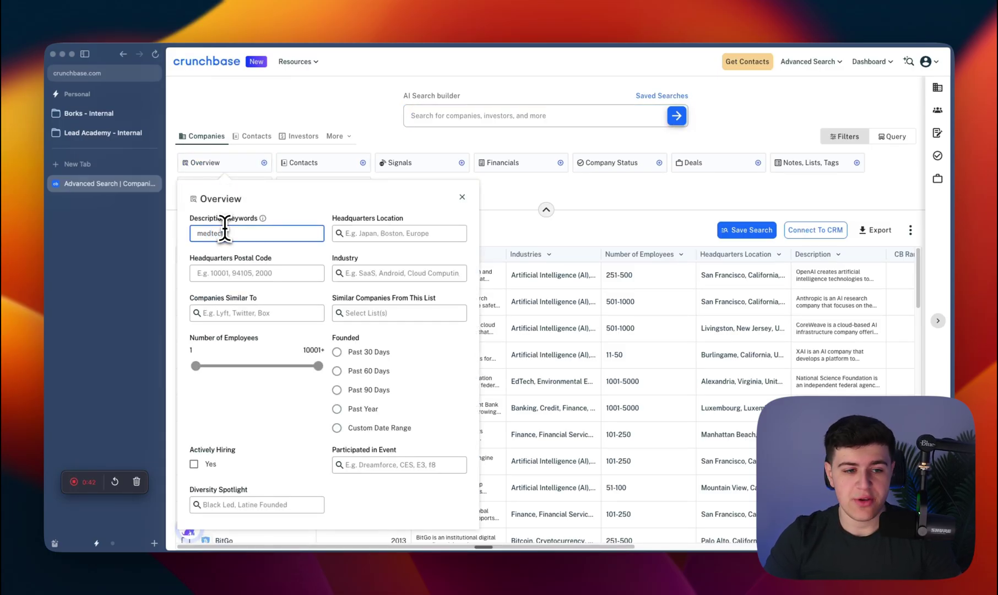
pyautogui.press('BackSpace')
pyautogui.press('BackSpace')
pyautogui.press('BackSpace')
pyautogui.press('BackSpace')
pyautogui.press('BackSpace')
pyautogui.press('BackSpace')
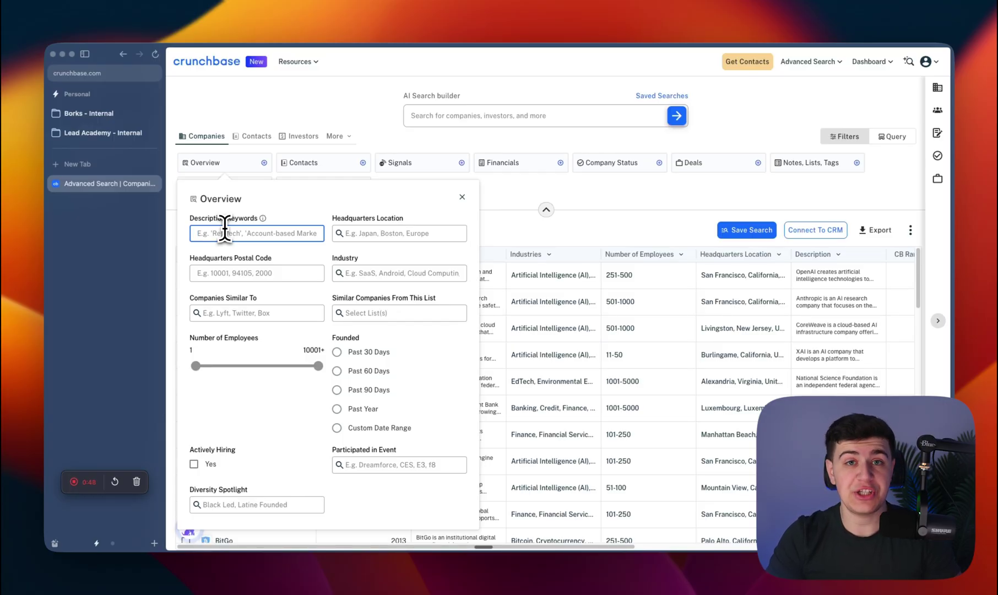
pyautogui.write('a')
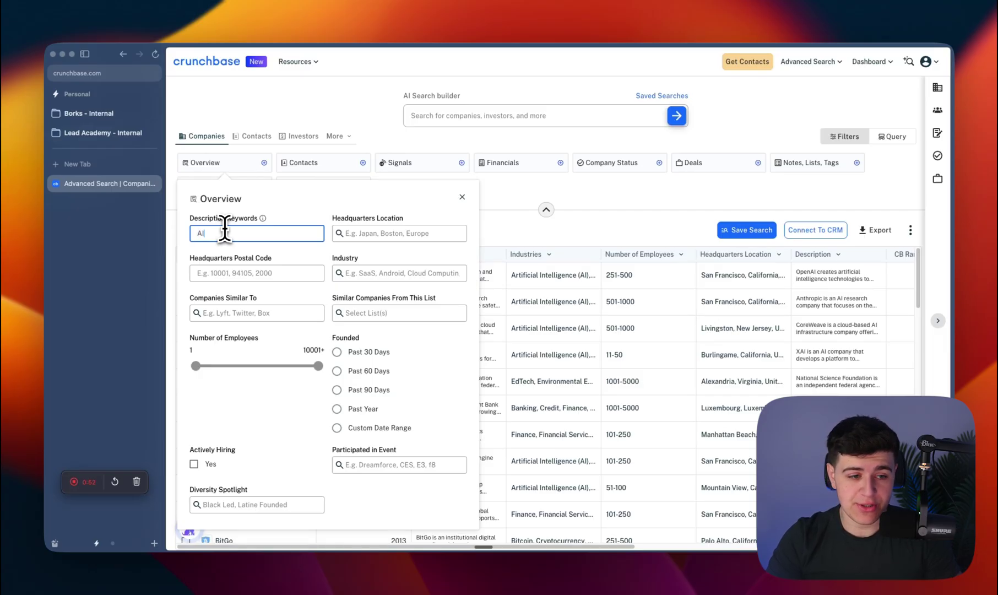
pyautogui.press('Return')
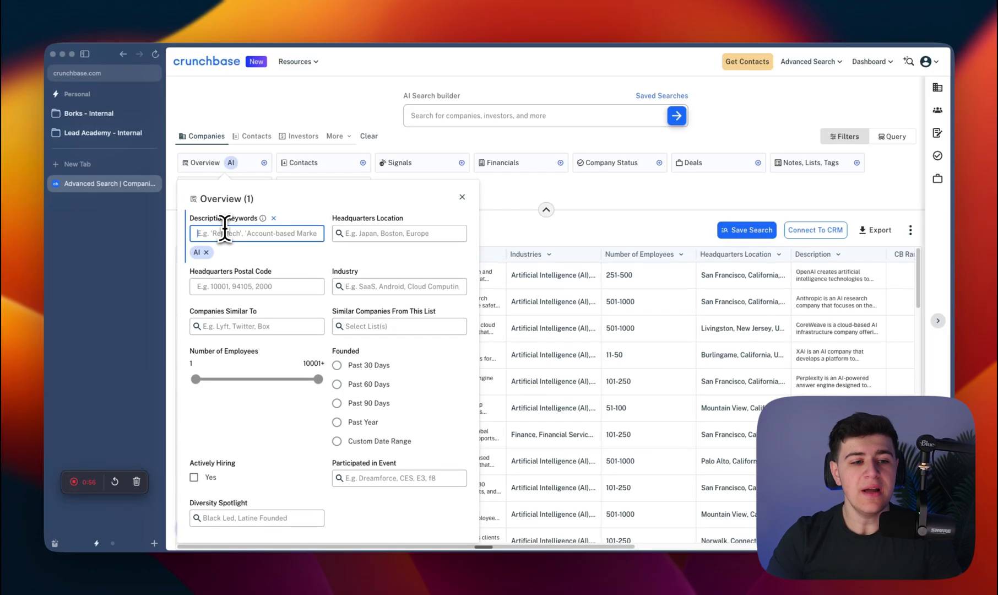
# Step: Add 'Artificial Intelligence' as a second keyword and limit companies to 1–100 employees
pyautogui.write('Artisific')
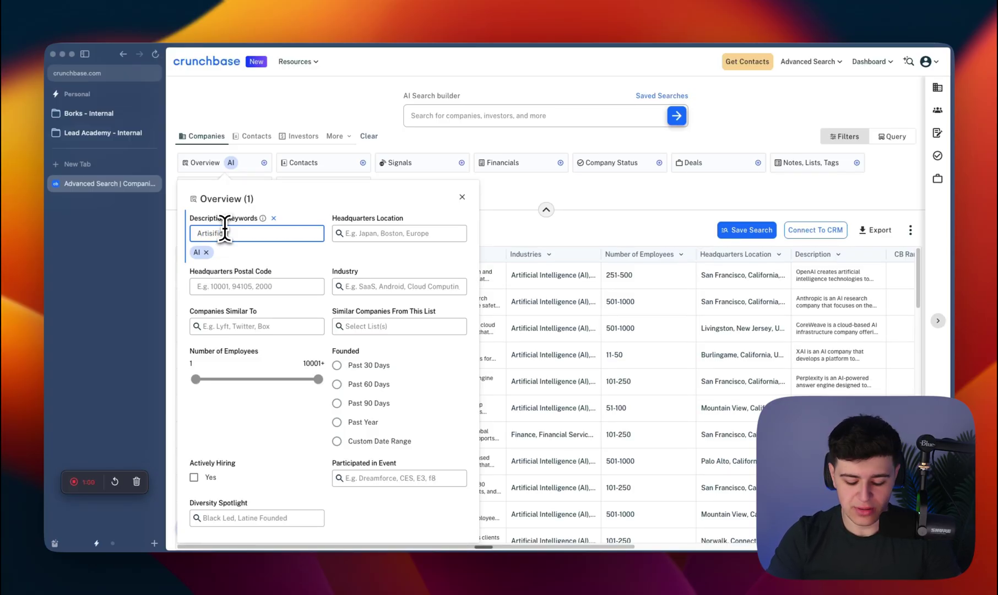
pyautogui.write('ial')
pyautogui.rightClick(216, 232)
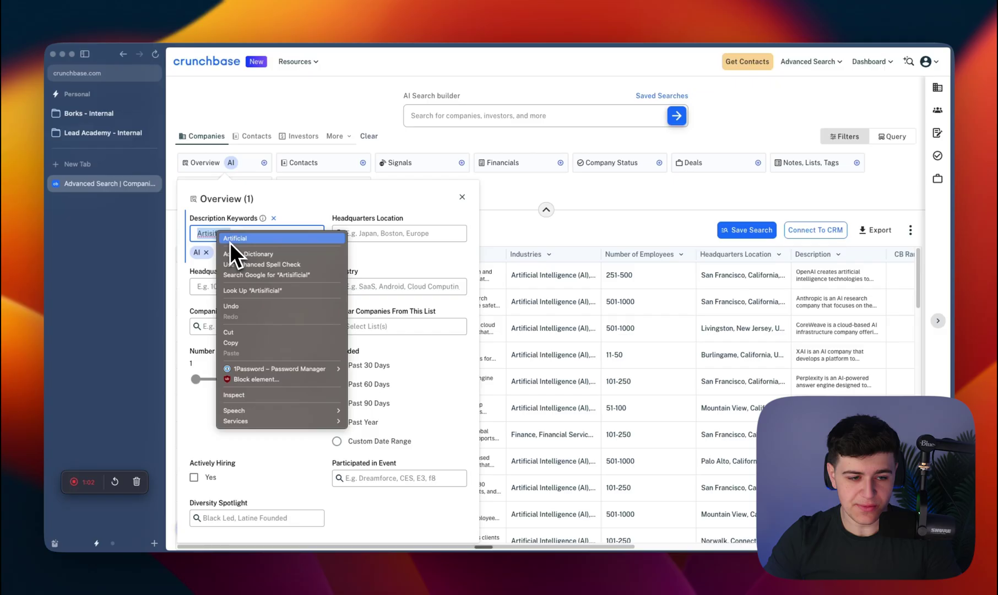
pyautogui.click(230, 242)
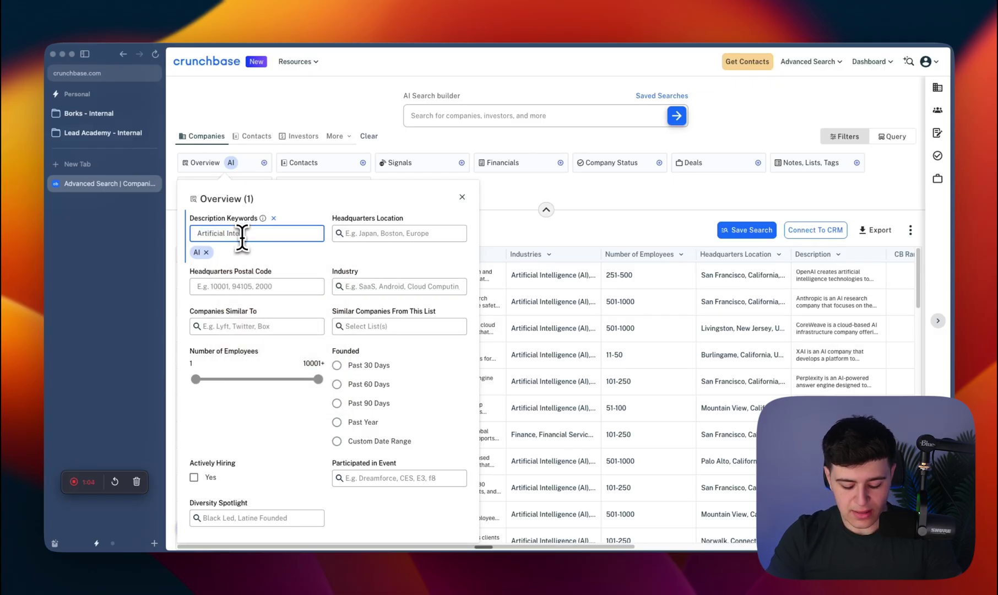
pyautogui.press('Return')
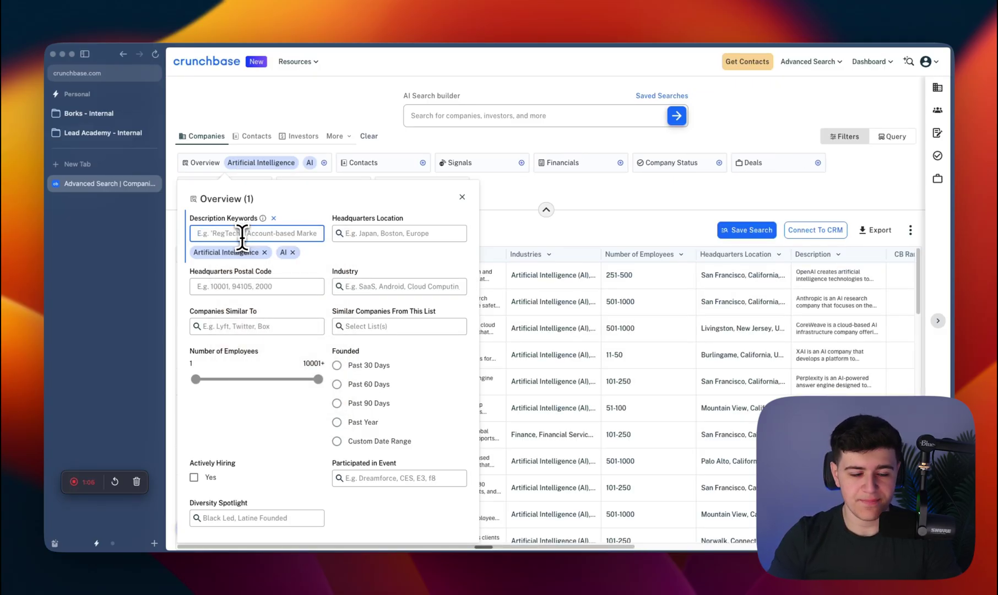
pyautogui.moveTo(318, 380); pyautogui.dragTo(237, 385)
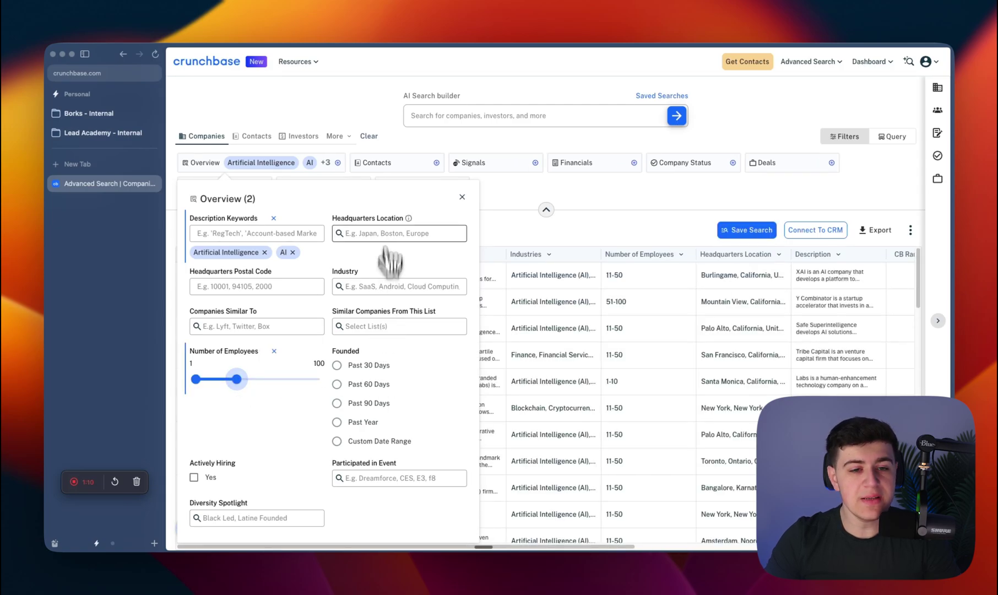
# Step: Filter the AI companies to those last funded in the past 90 days, leaving 1,556 results
pyautogui.click(346, 98)
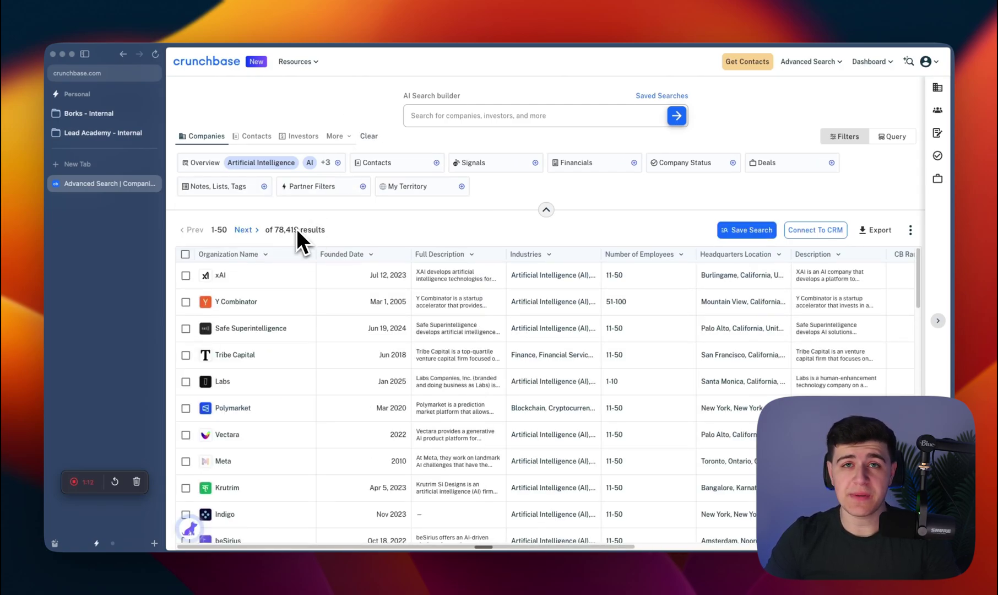
pyautogui.click(485, 168)
pyautogui.click(507, 99)
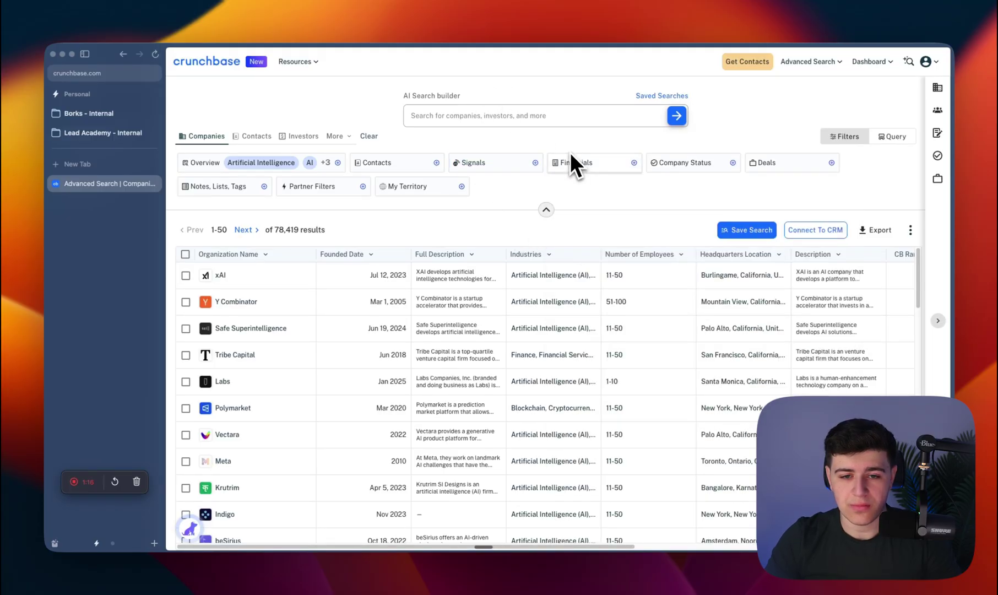
pyautogui.click(509, 167)
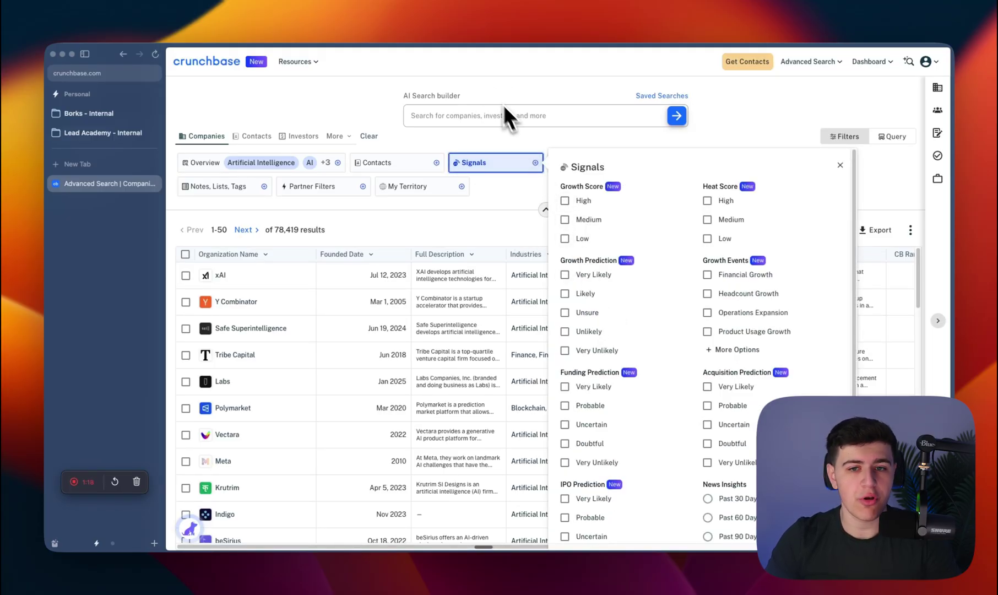
pyautogui.click(574, 163)
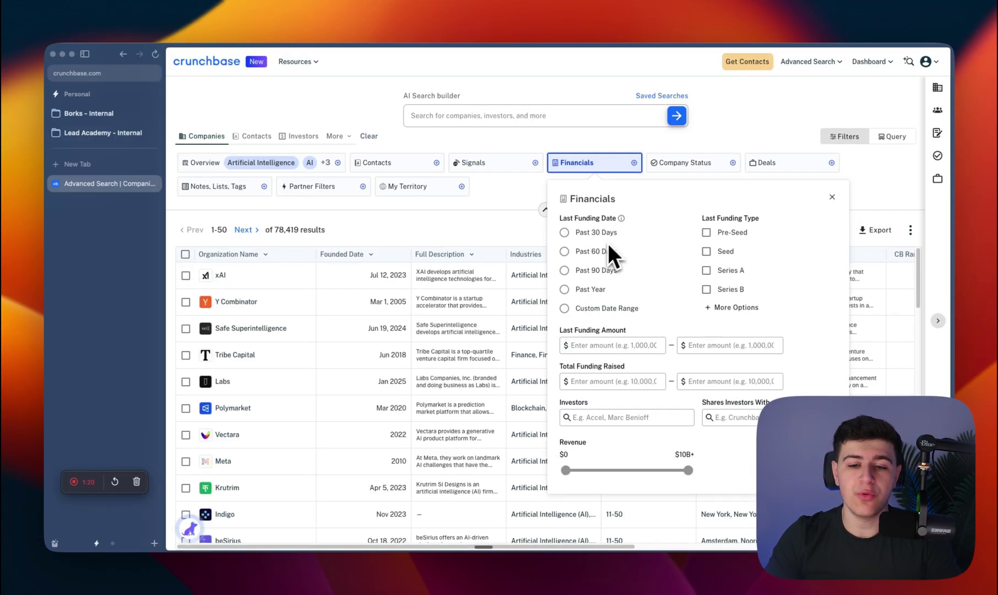
pyautogui.click(592, 270)
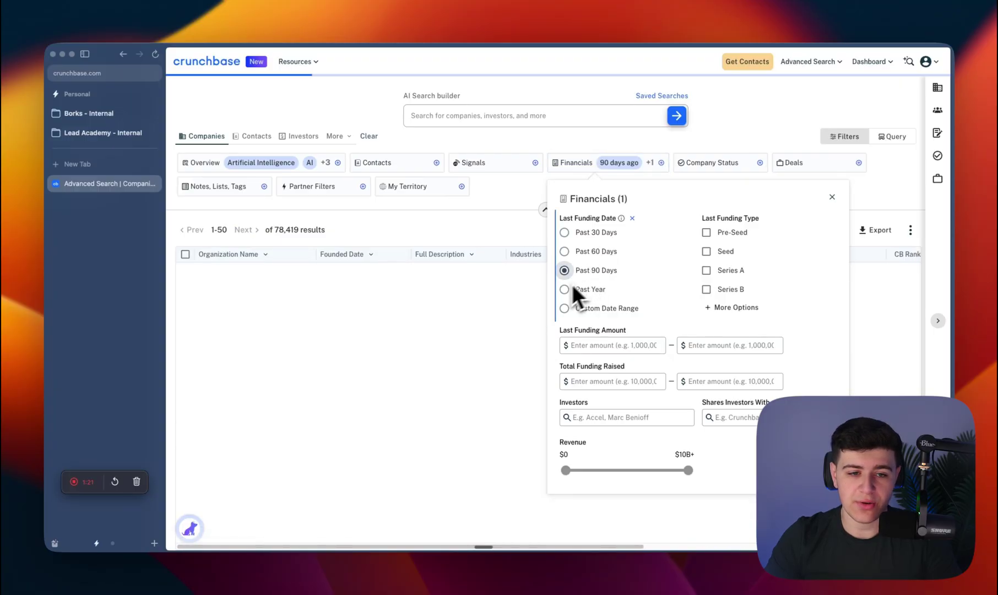
pyautogui.click(471, 223)
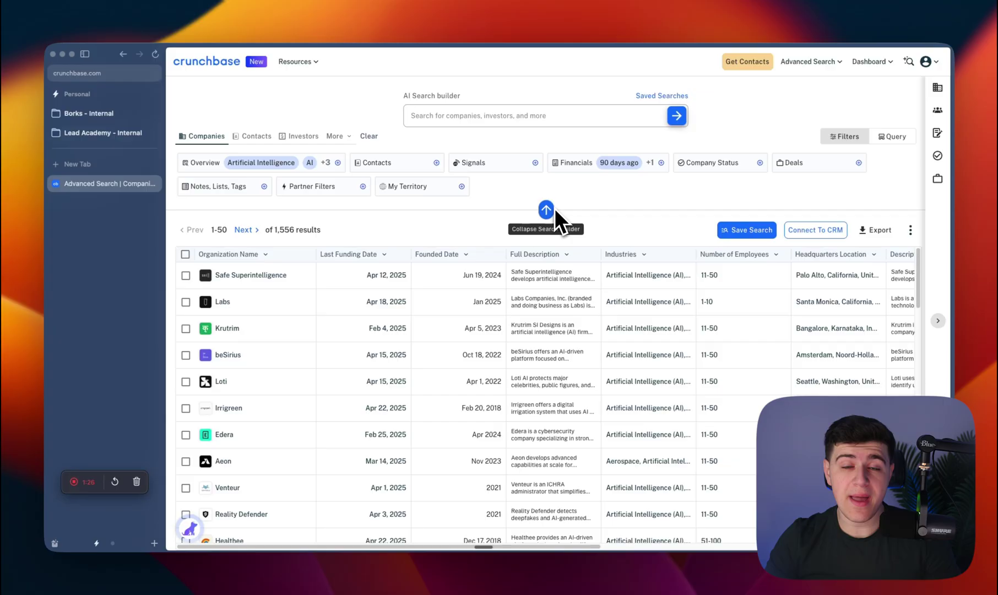
pyautogui.click(721, 174)
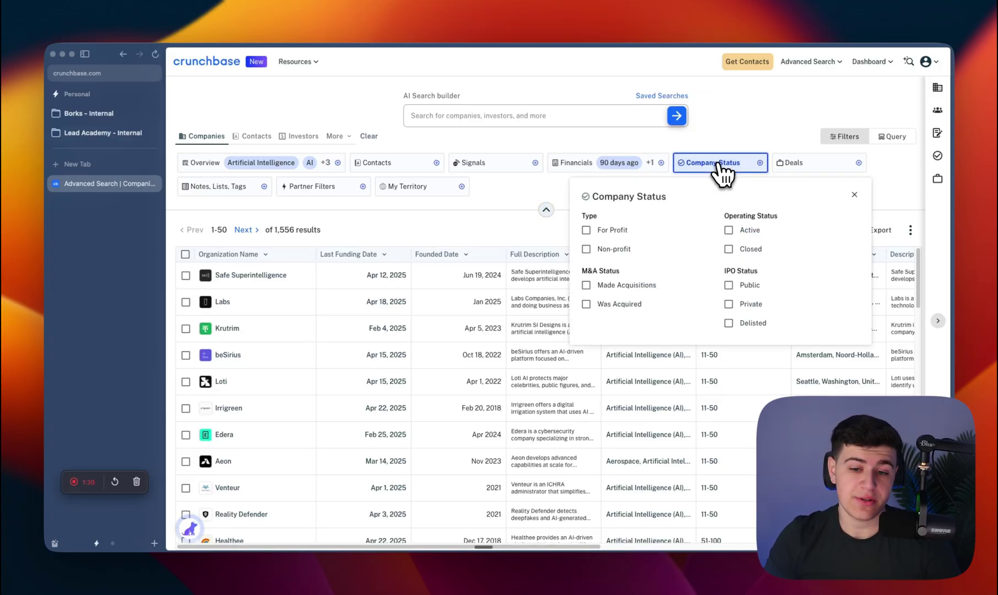
pyautogui.click(718, 165)
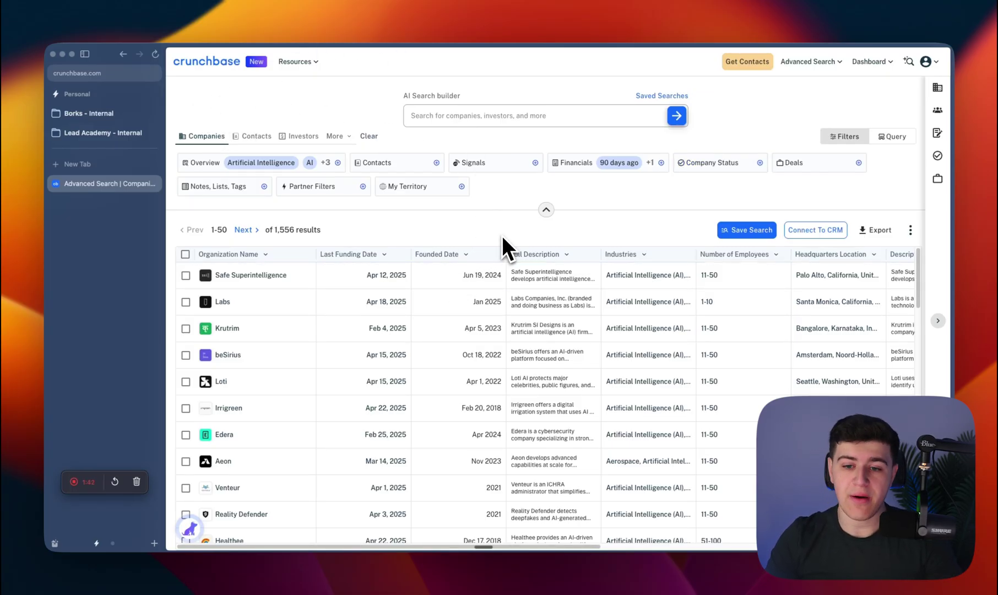
# Step: Open the Lead Academy site in a new tab, browse its scraper tools, then return to Crunchbase
pyautogui.press('super+t')
pyautogui.write('lead')
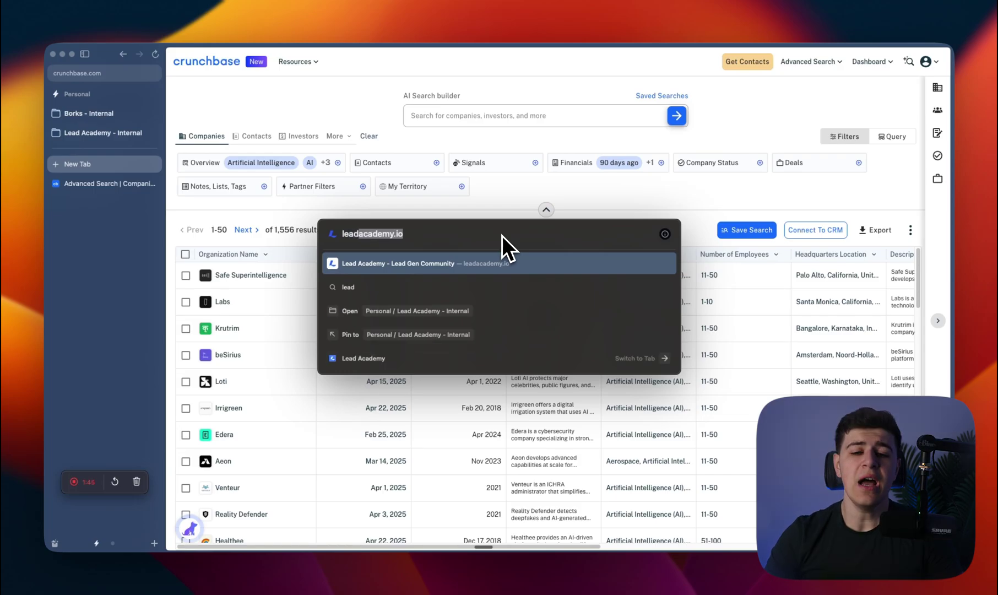
pyautogui.press('Return')
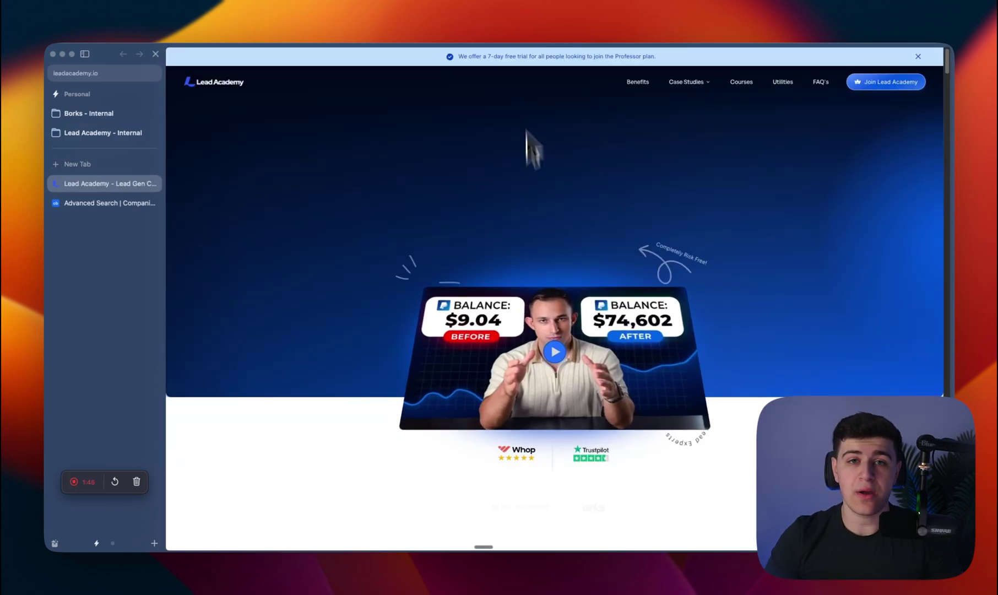
pyautogui.scroll(-10, 482, 171)
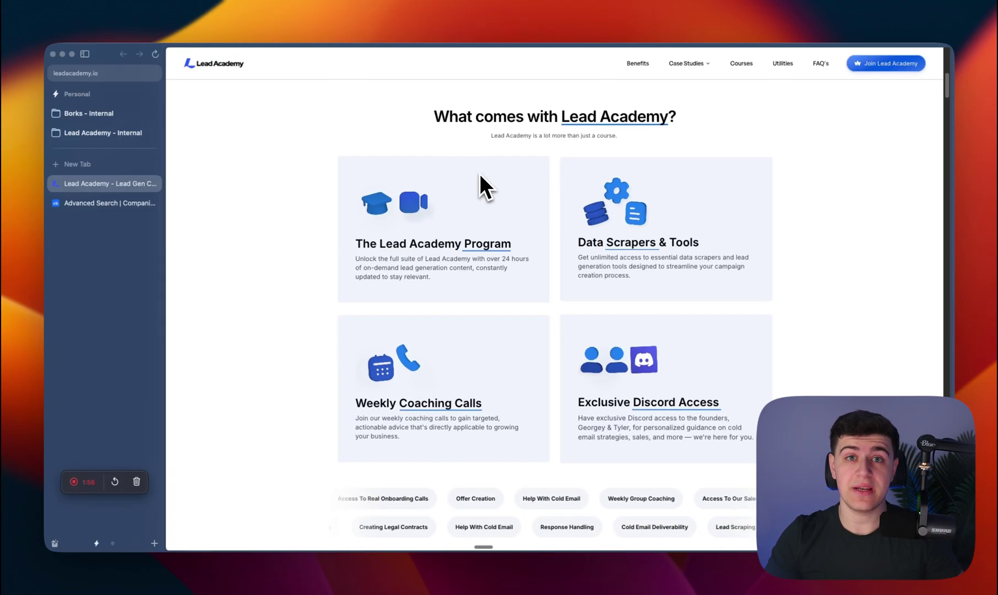
pyautogui.scroll(-3, 479, 176)
pyautogui.scroll(-20, 480, 174)
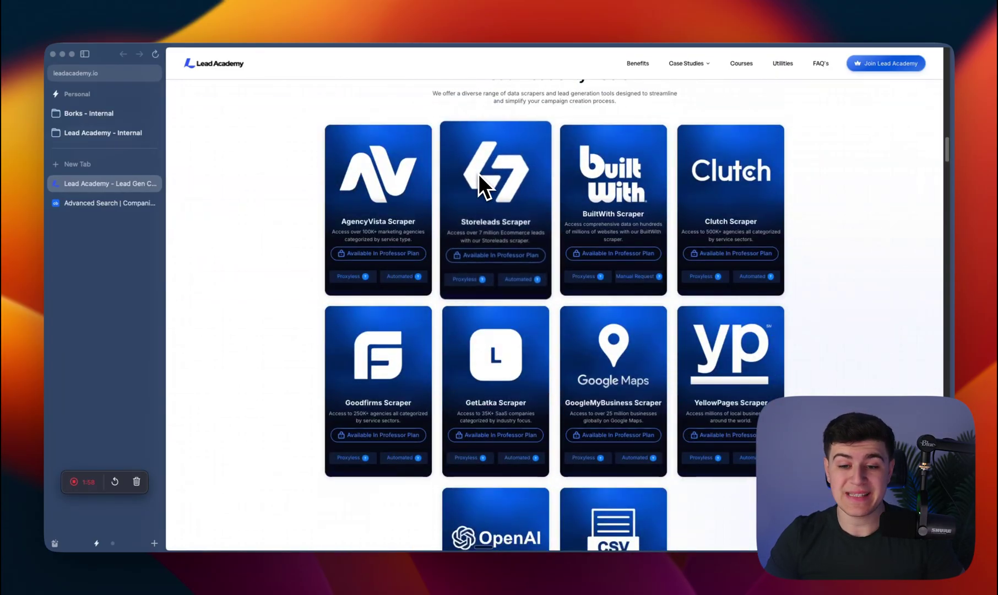
pyautogui.scroll(-3, 460, 161)
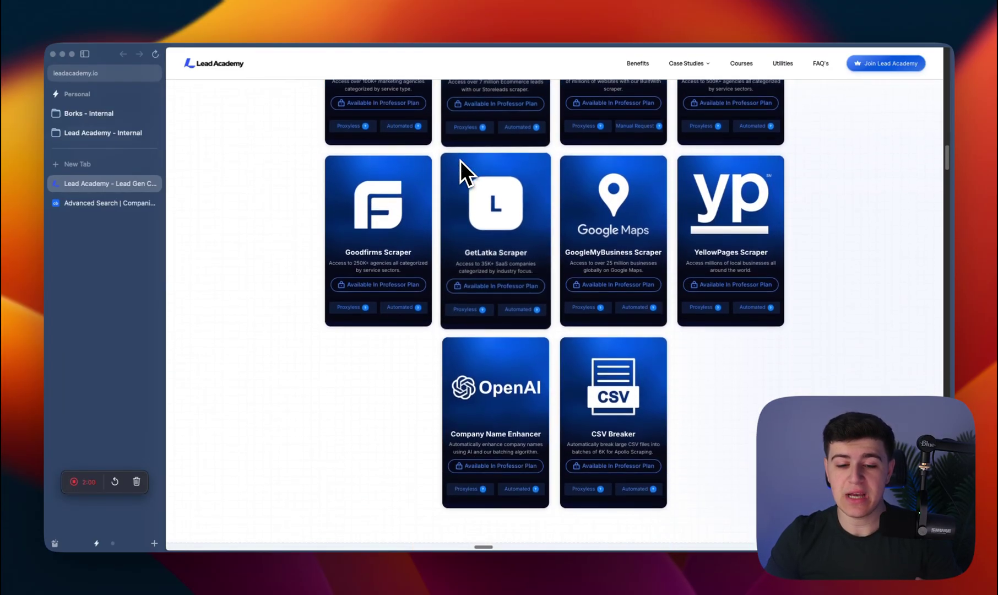
pyautogui.scroll(3, 460, 160)
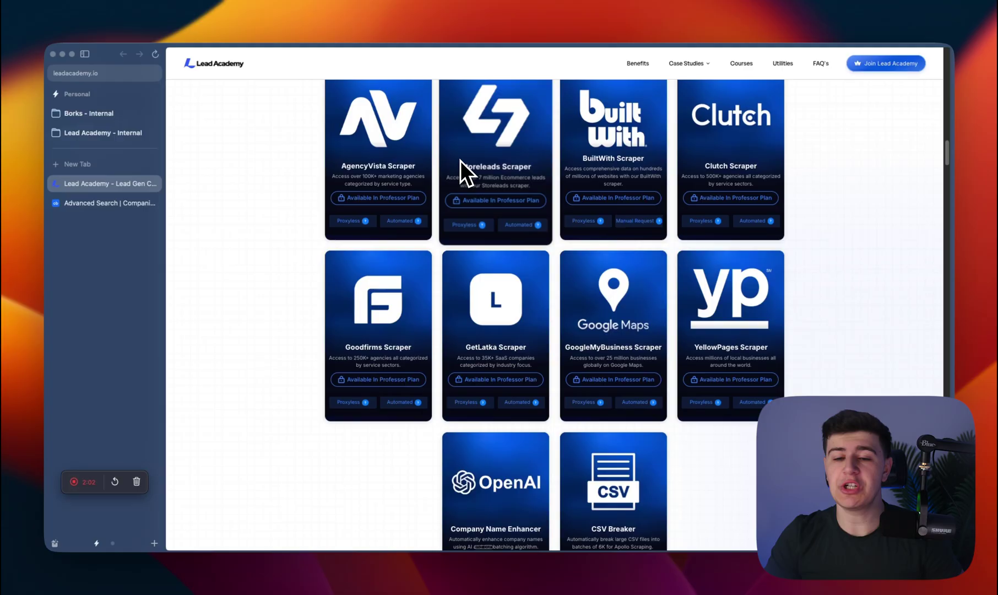
pyautogui.scroll(5, 460, 161)
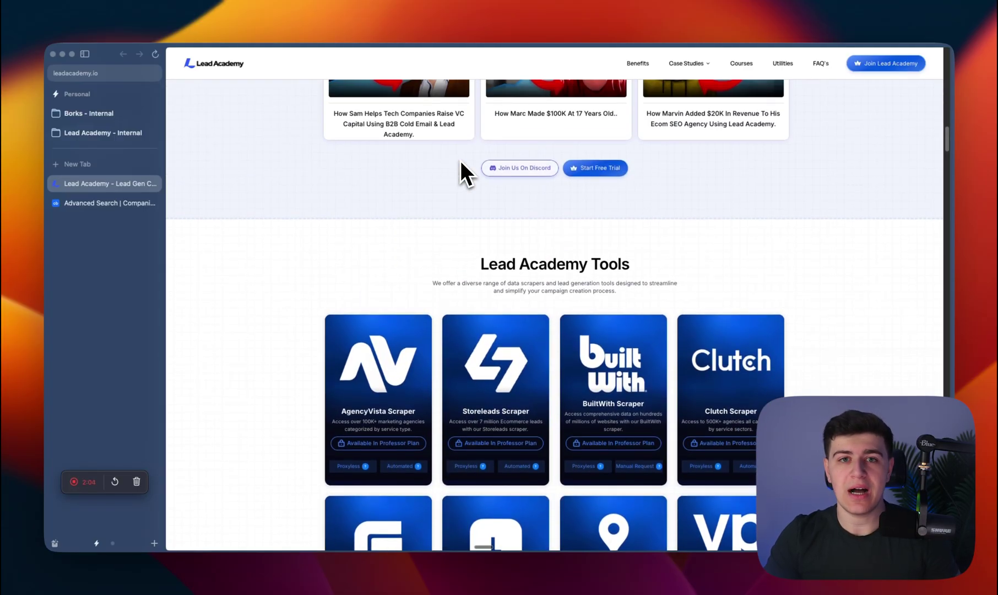
pyautogui.click(108, 201)
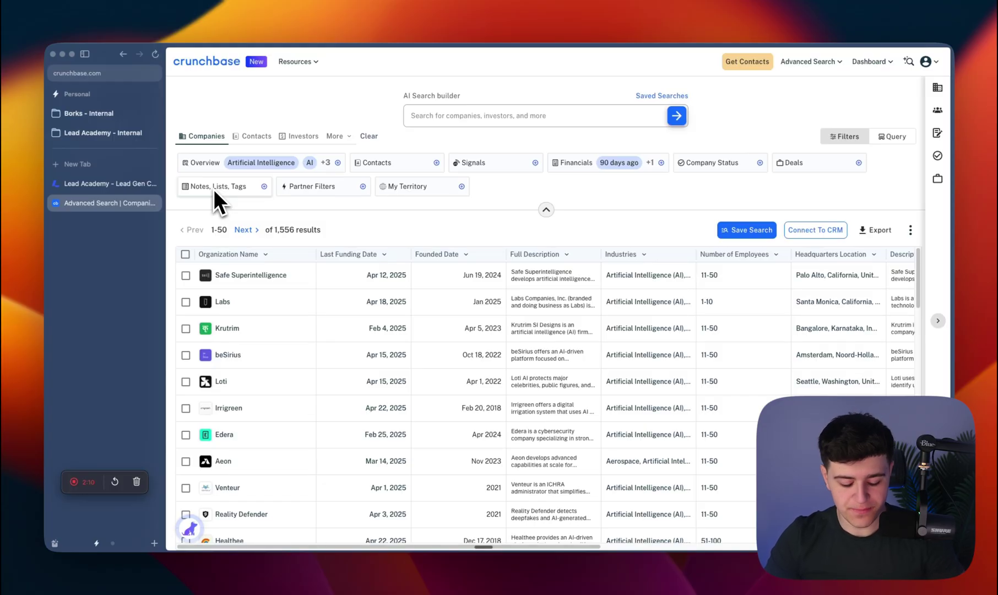
# Step: Enter the /export crunchbase command in Lead Academy's Discord chat, then return to the browser
pyautogui.press('super+Tab')
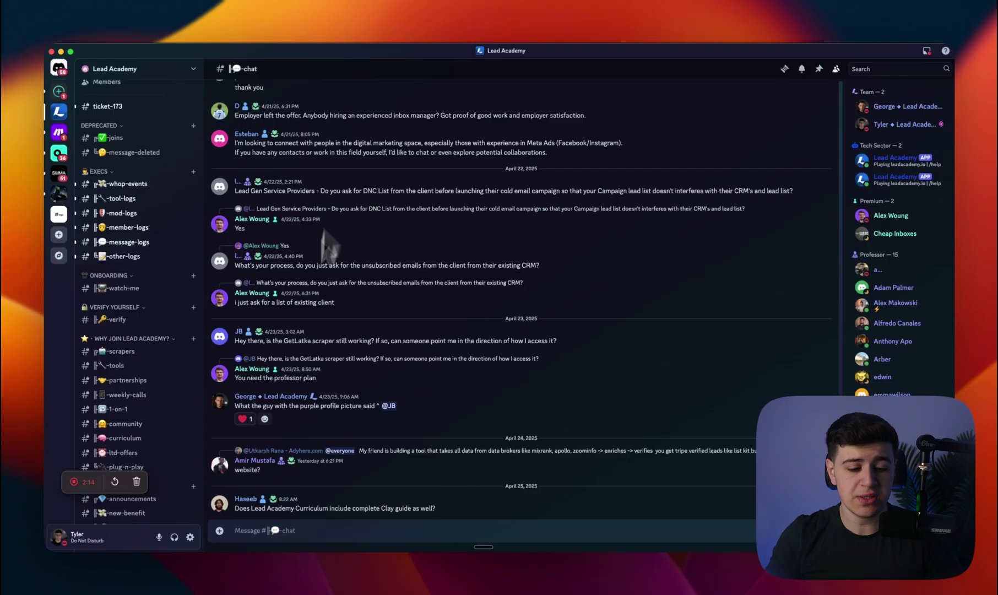
pyautogui.click(306, 527)
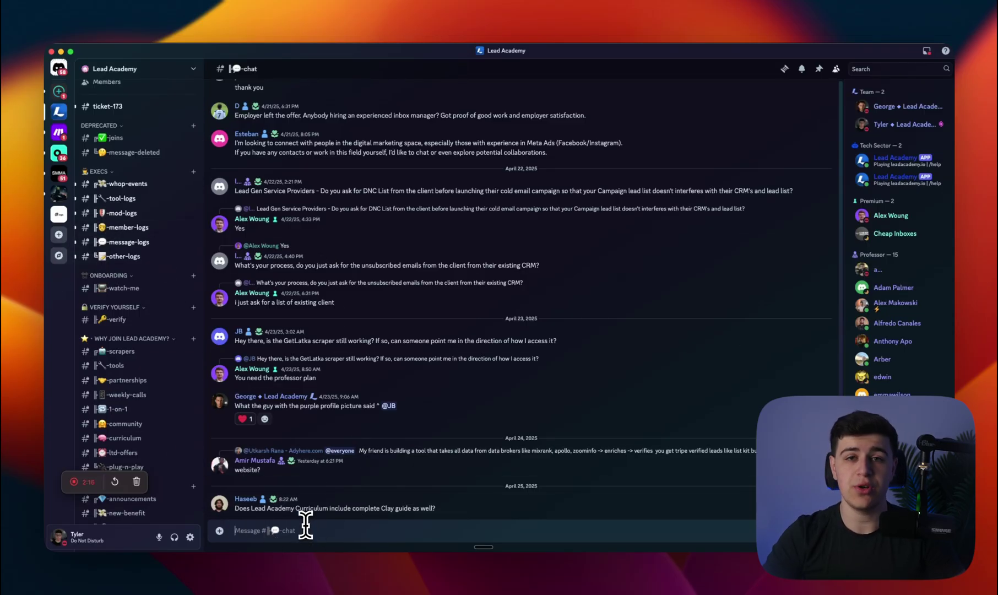
pyautogui.write('/crun')
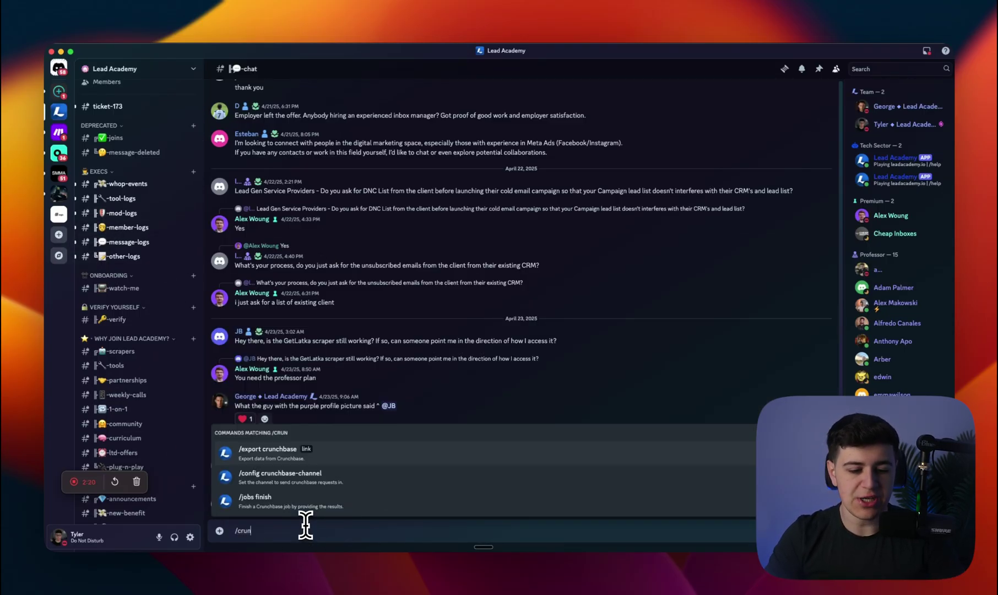
pyautogui.press('Return')
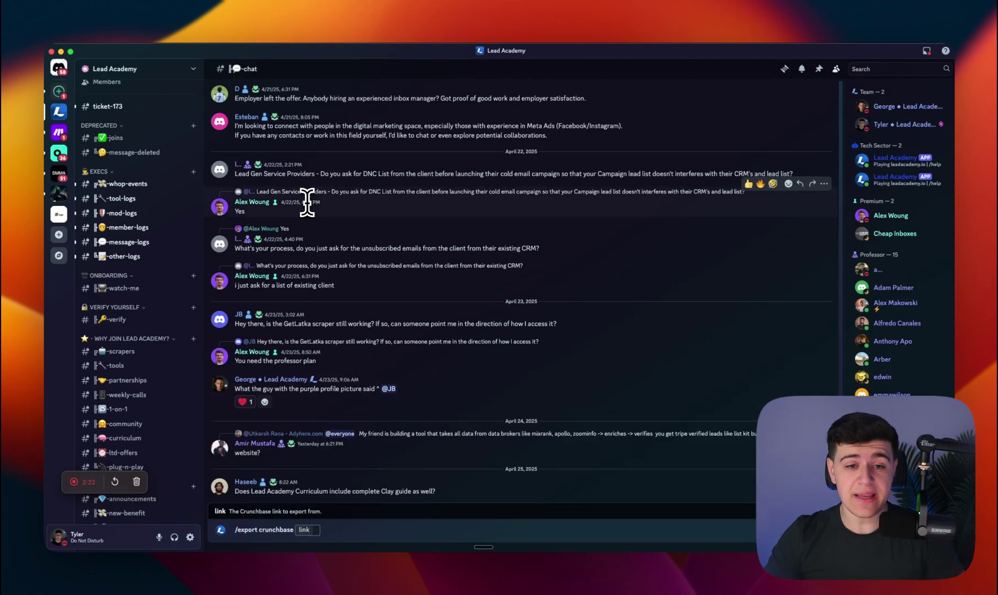
pyautogui.press('super+Tab')
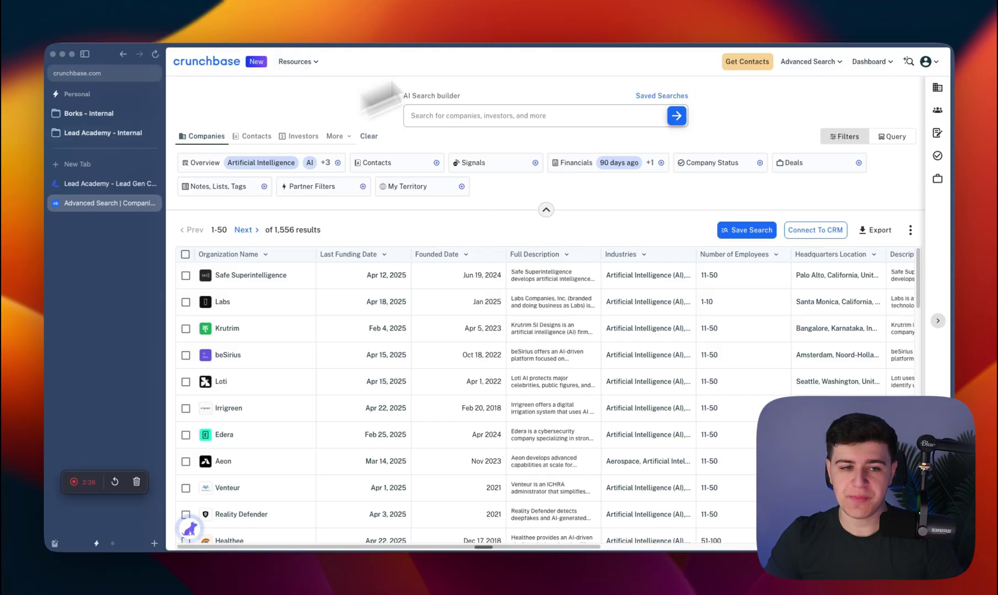
# Step: Copy the Crunchbase search results link and submit it to the /export crunchbase command
pyautogui.rightClick(122, 201)
pyautogui.click(141, 205)
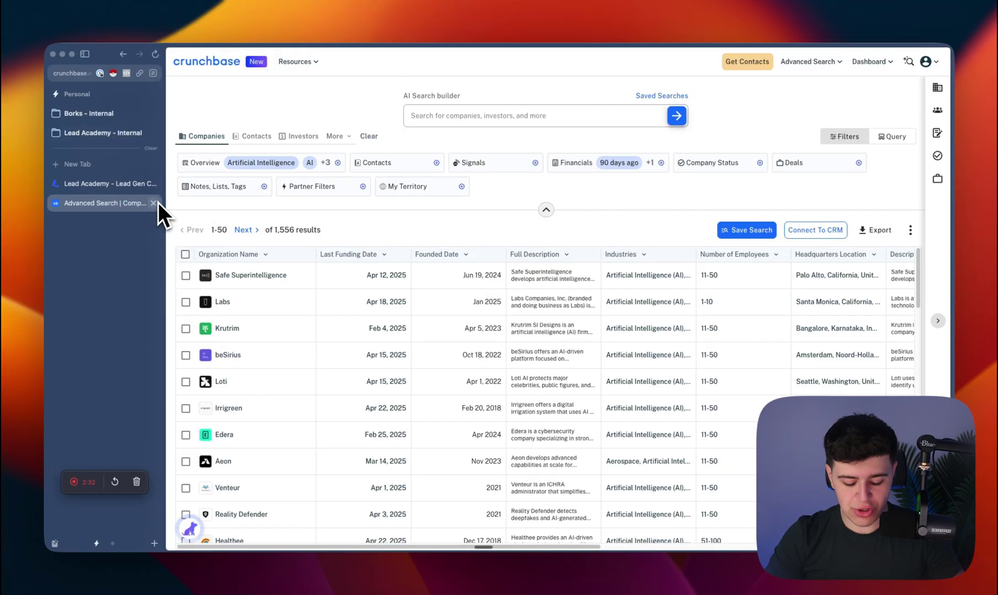
pyautogui.press('super+Tab')
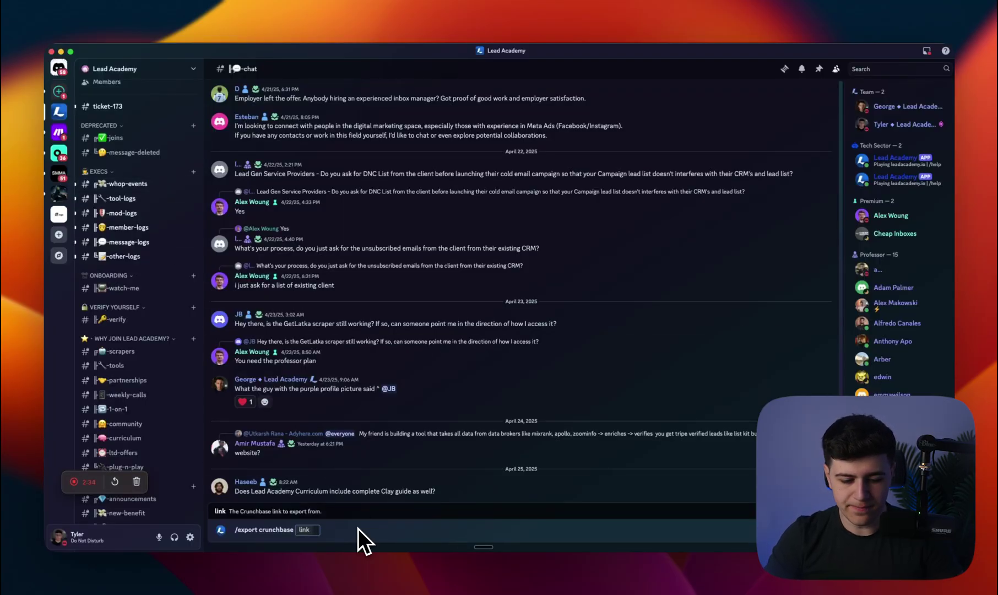
pyautogui.write('https://www.crunchbase.com/discover/organization.companies/8d8bb64f95556091e3fee151ab12be30')
pyautogui.press('Return')
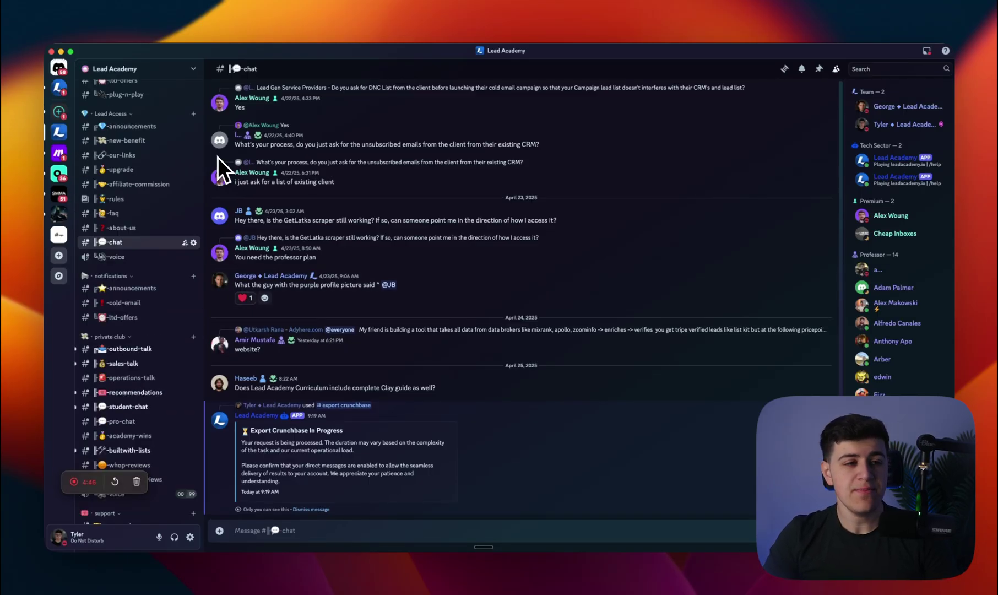
# Step: Open the 199-result Crunchbase export from Lead Academy's DMs via Drive in Google Sheets
pyautogui.click(58, 67)
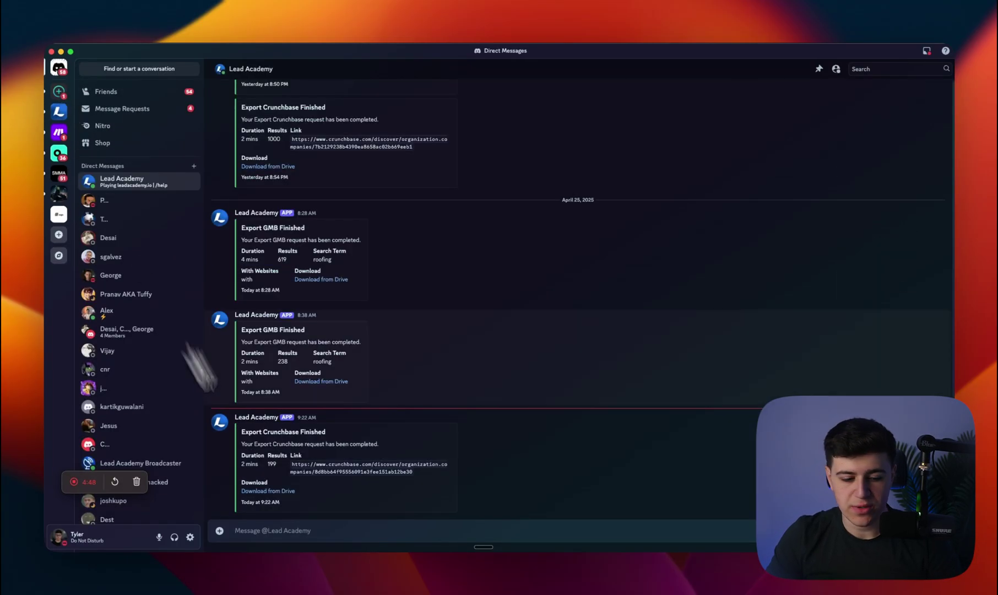
pyautogui.click(259, 490)
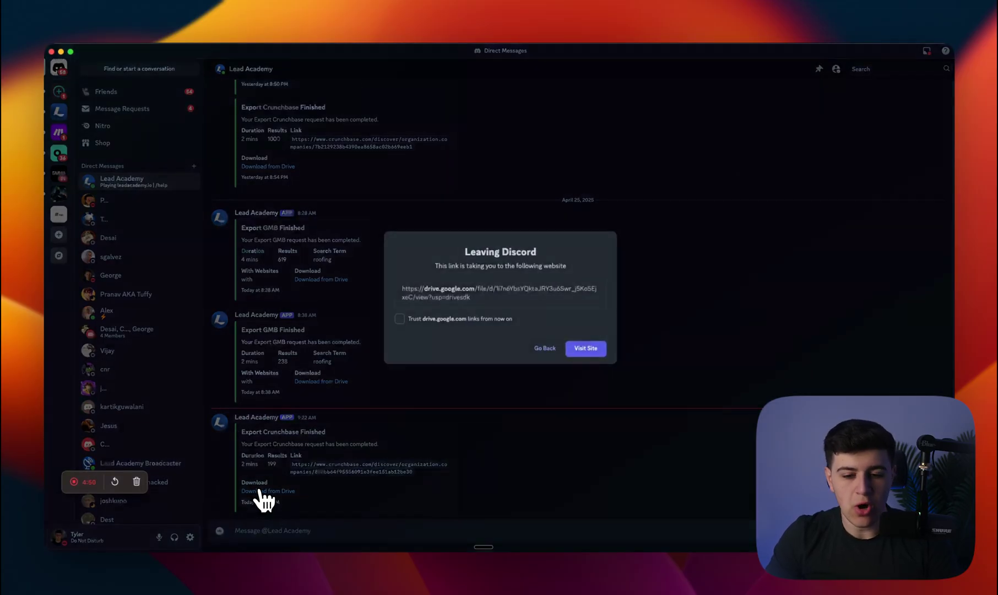
pyautogui.click(594, 350)
pyautogui.moveTo(423, 183)
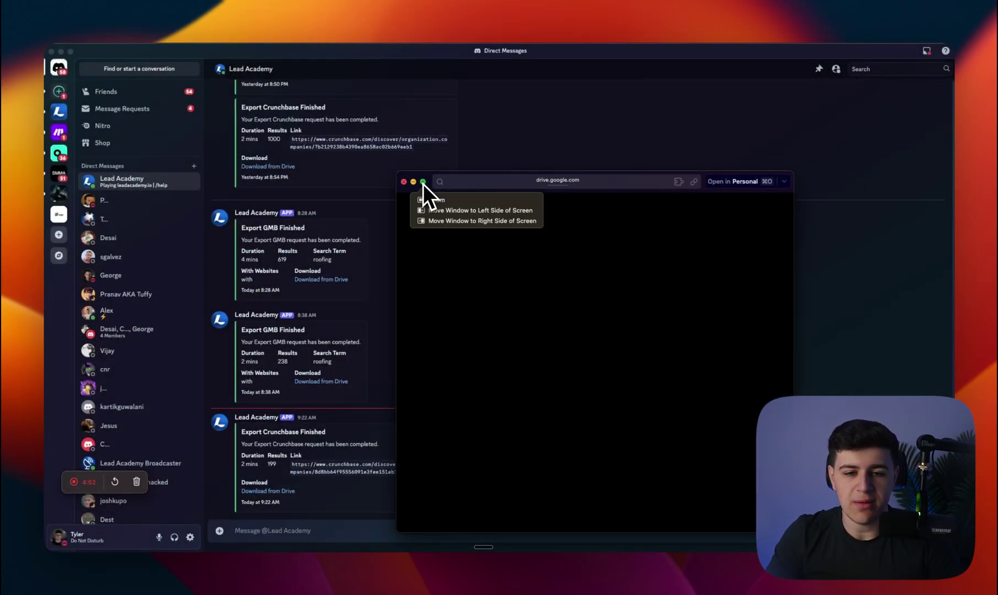
pyautogui.click(609, 212)
pyautogui.click(612, 239)
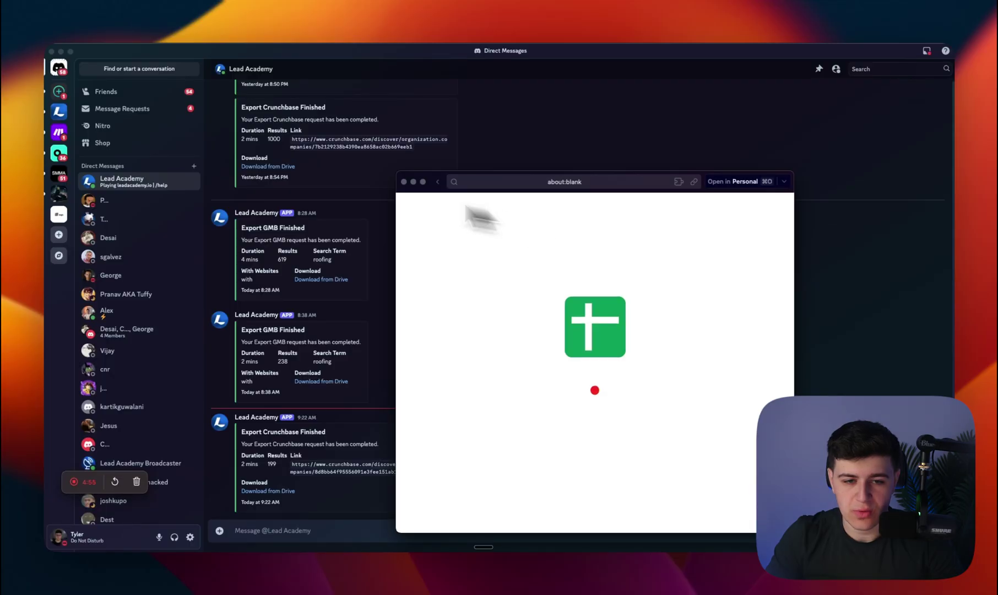
# Step: Widen column A to review the Company Website URLs in Sheets, then return to Crunchbase
pyautogui.click(423, 182)
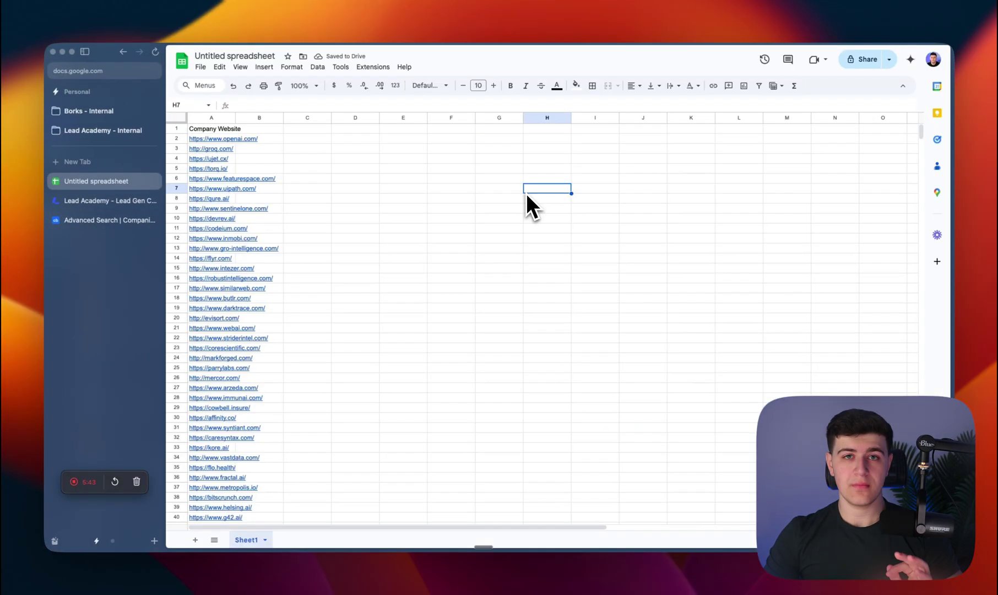
pyautogui.click(338, 209)
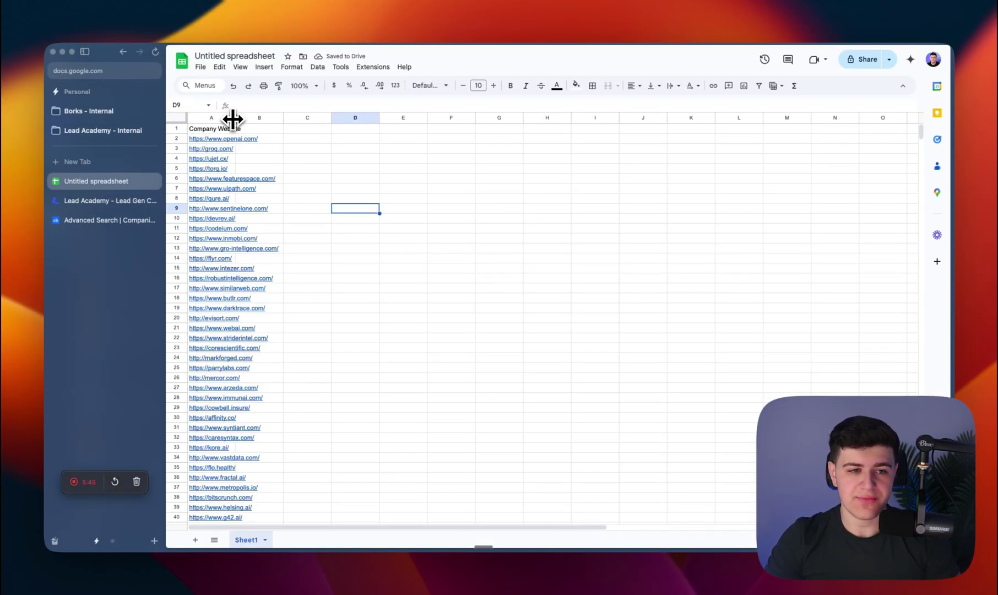
pyautogui.moveTo(232, 118); pyautogui.dragTo(318, 119)
pyautogui.scroll(-20, 295, 199)
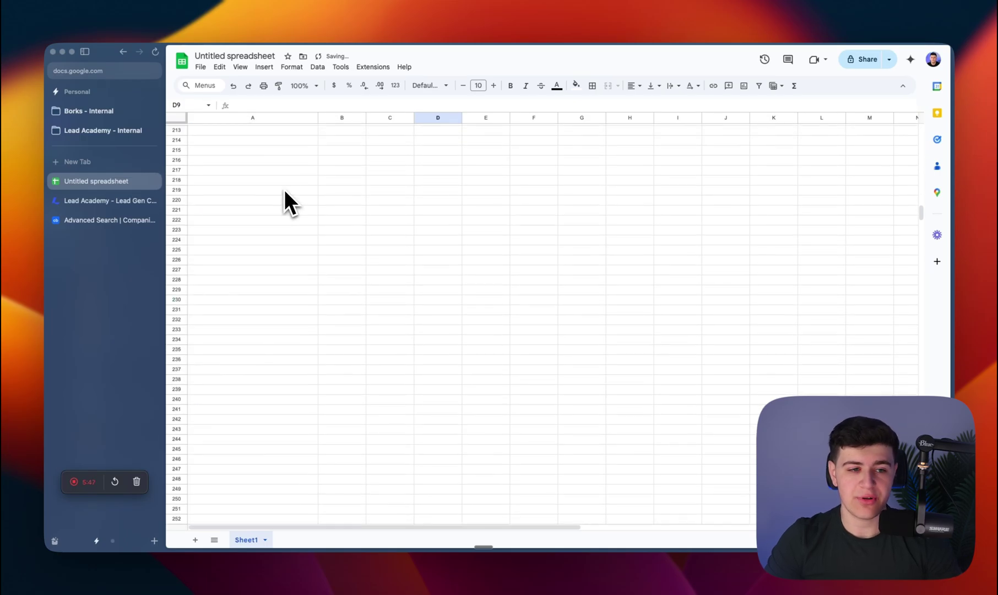
pyautogui.scroll(10, 284, 192)
pyautogui.scroll(-5, 281, 193)
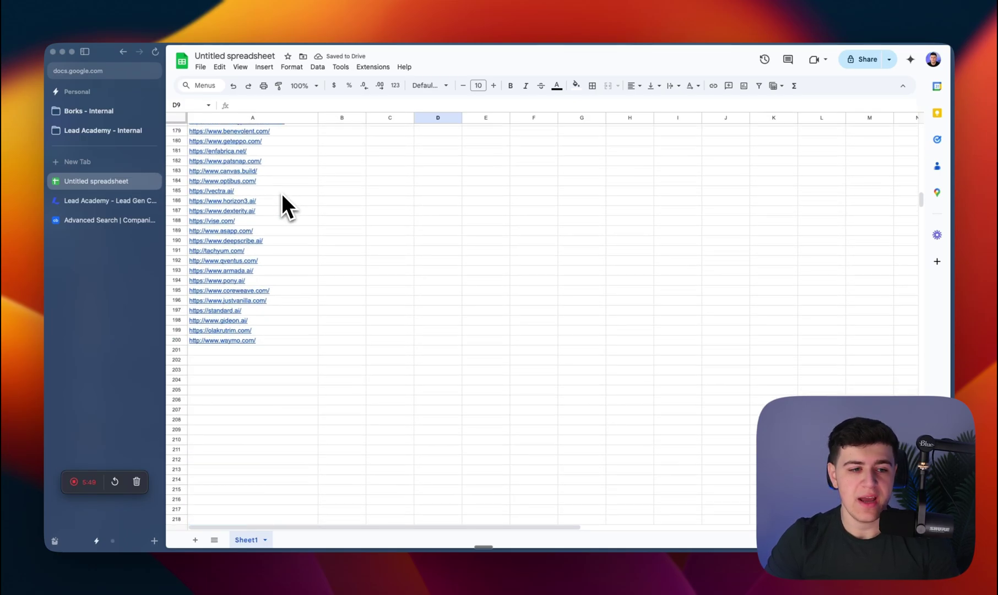
pyautogui.scroll(20, 254, 294)
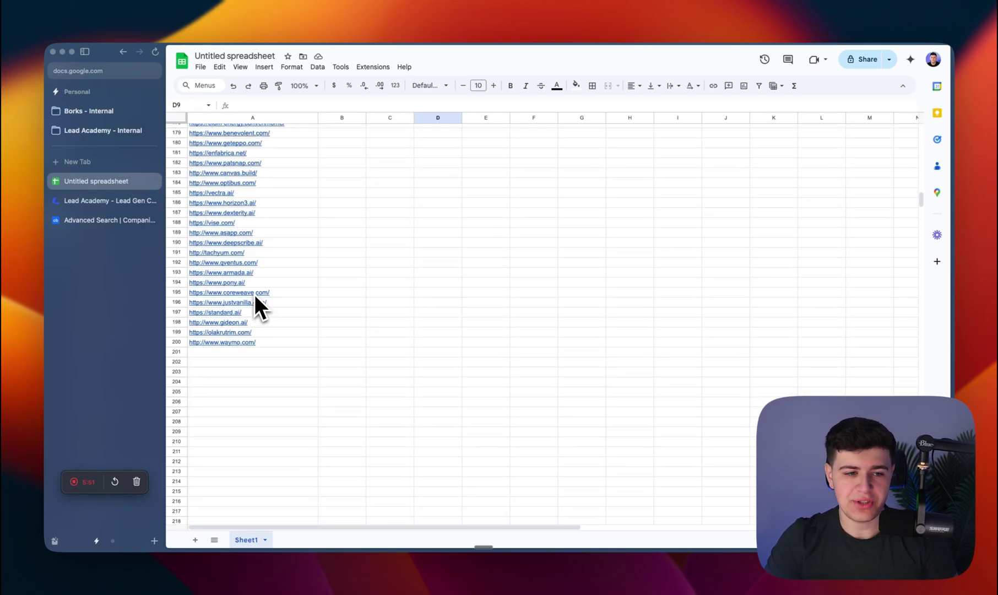
pyautogui.scroll(8, 255, 297)
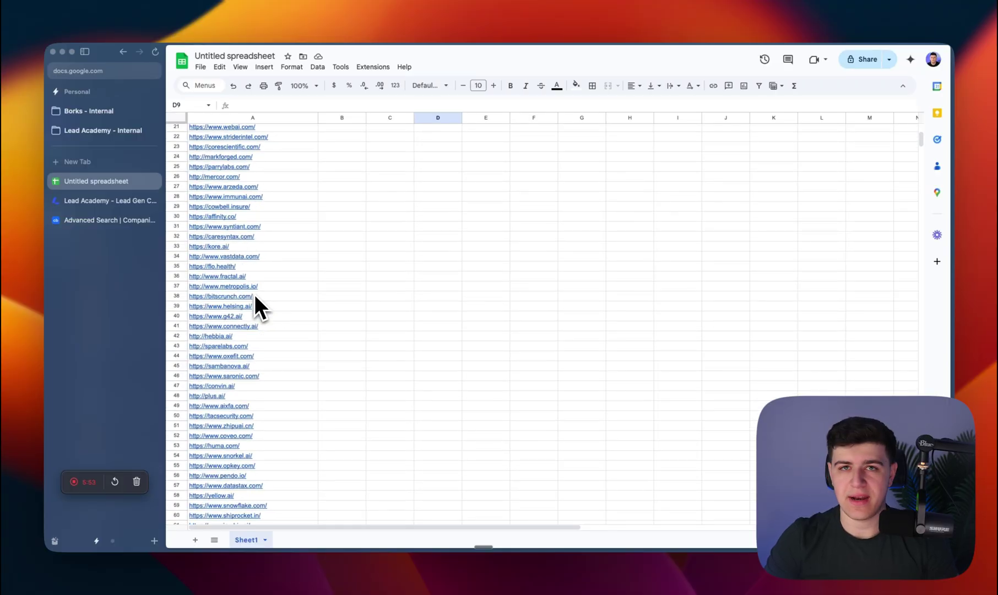
pyautogui.scroll(-5, 255, 297)
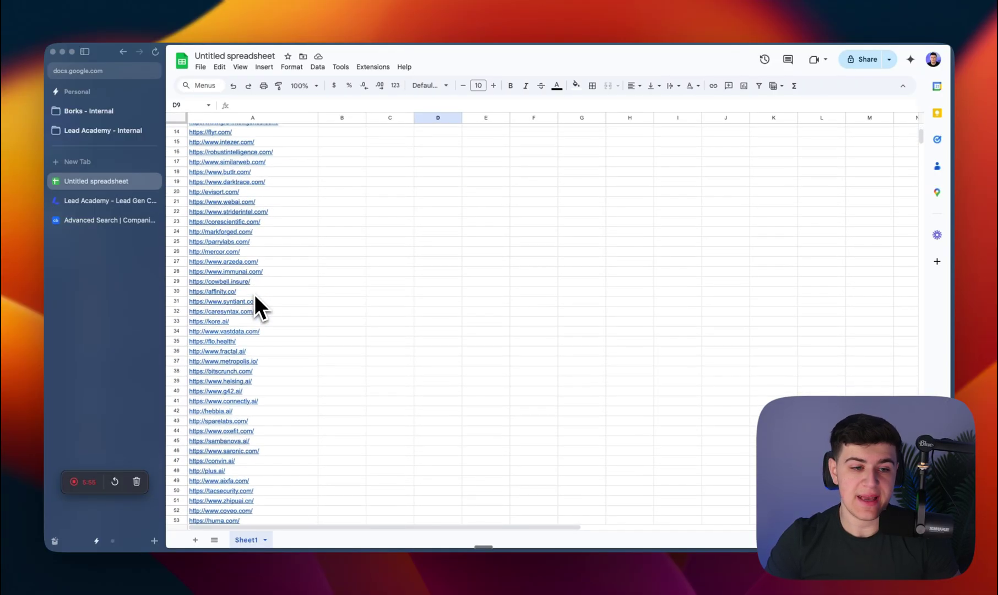
pyautogui.scroll(5, 254, 294)
pyautogui.moveTo(240, 149); pyautogui.dragTo(345, 306)
pyautogui.click(422, 269)
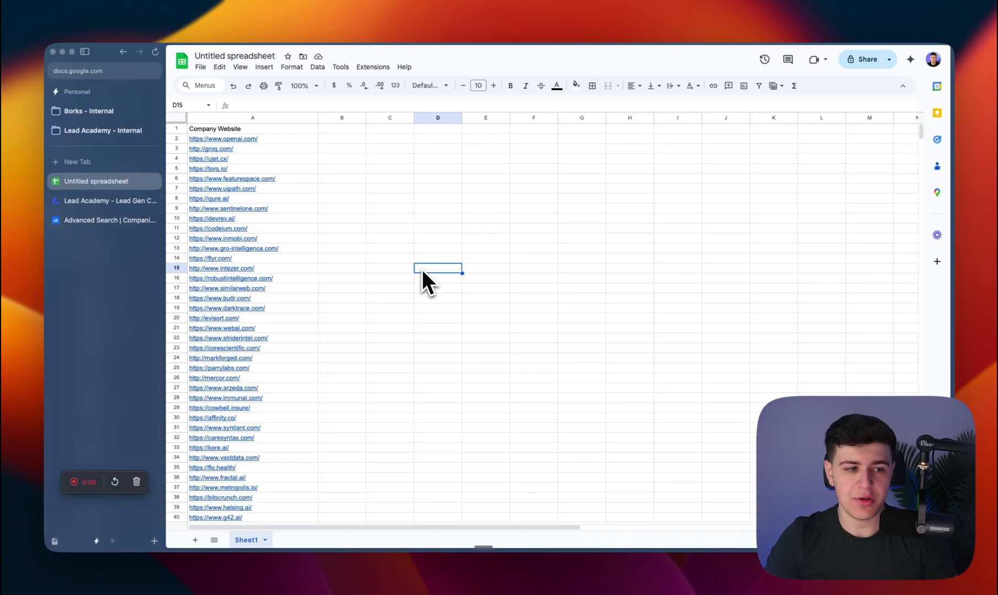
pyautogui.click(108, 221)
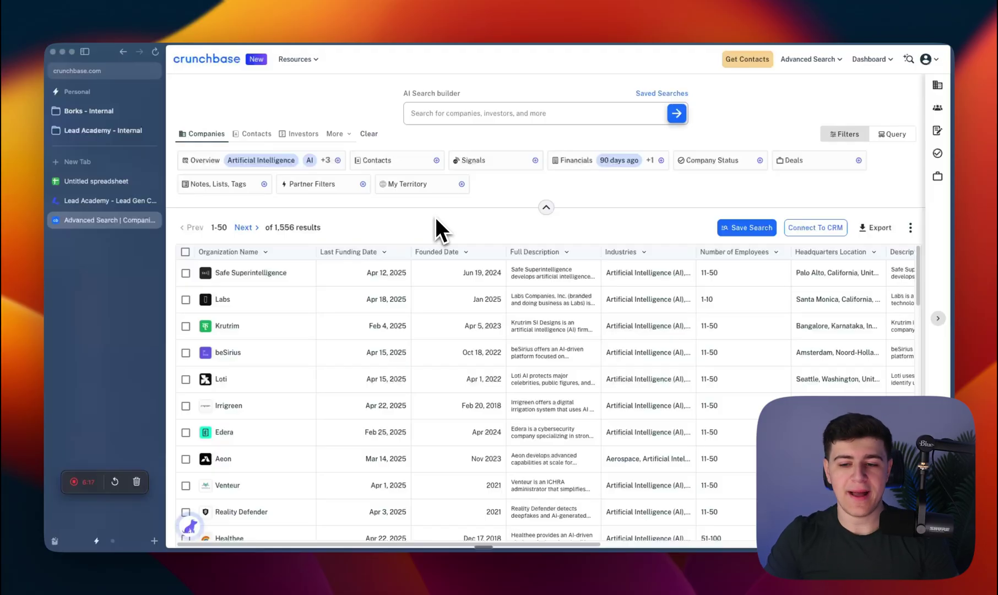
pyautogui.scroll(-10, 402, 294)
pyautogui.scroll(8, 401, 292)
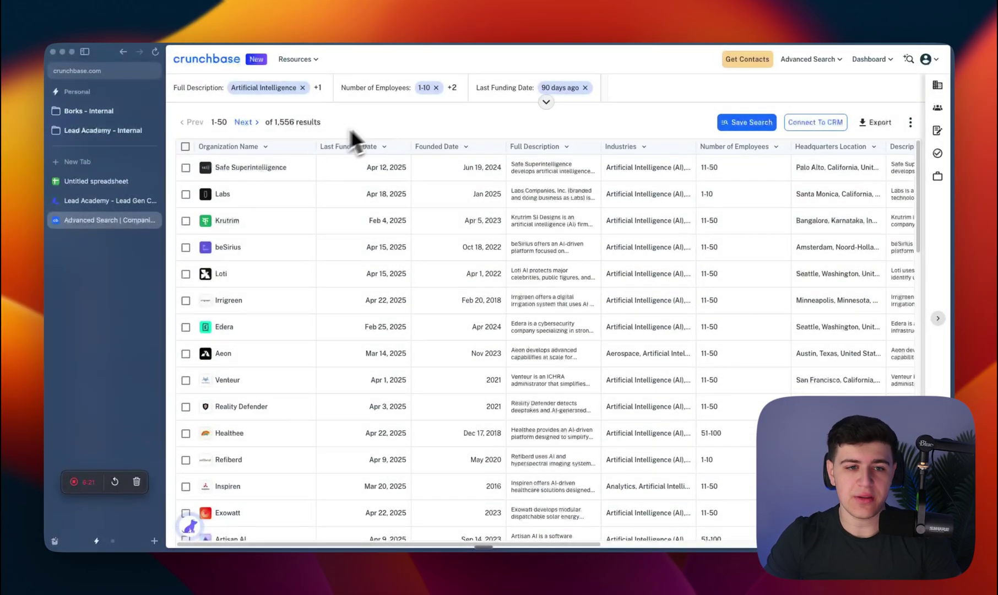
pyautogui.click(155, 162)
pyautogui.write('insntant')
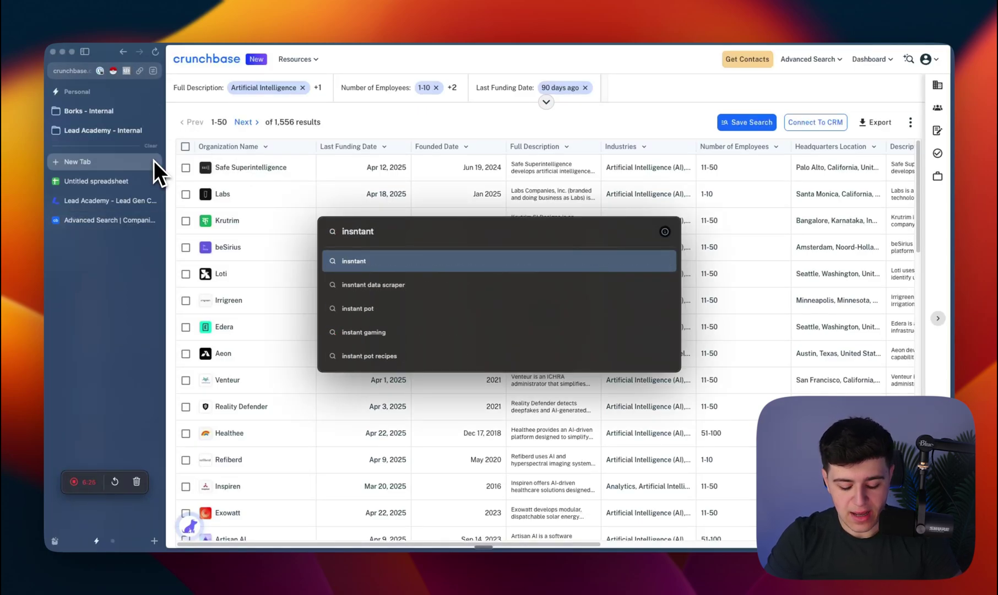
pyautogui.write(' data')
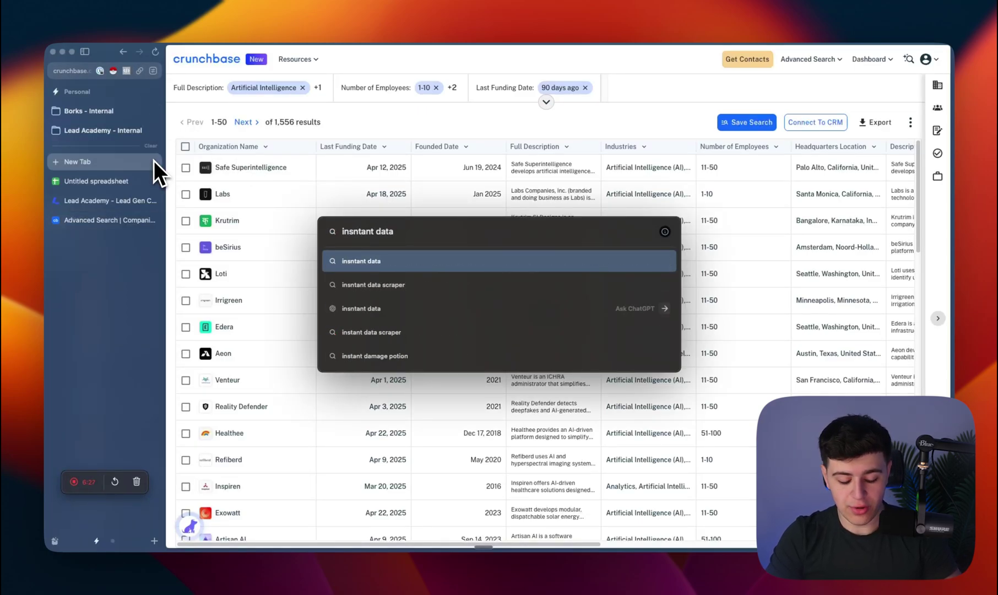
pyautogui.write(' scraper')
pyautogui.press('Return')
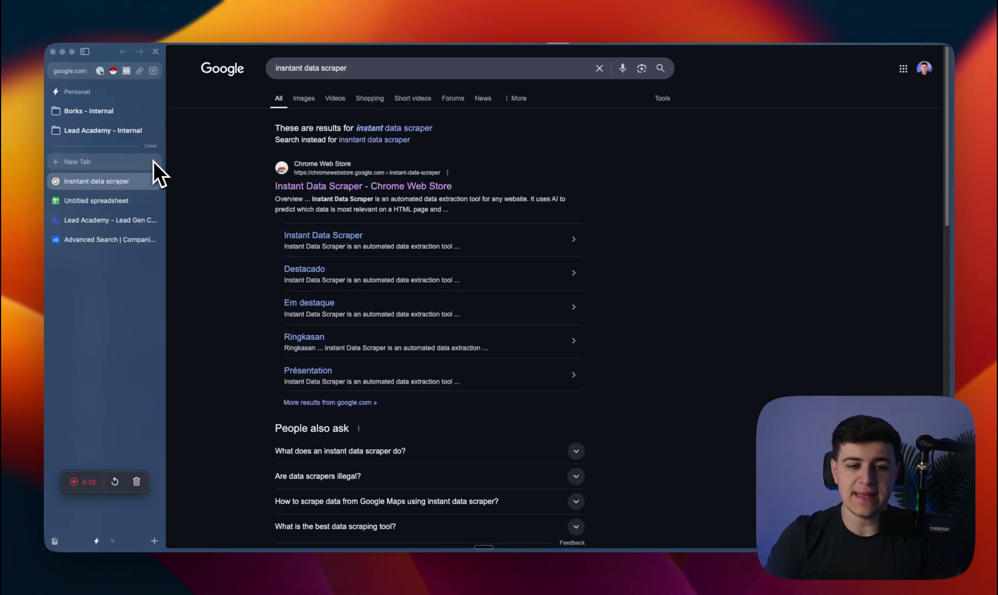
pyautogui.press('super+w')
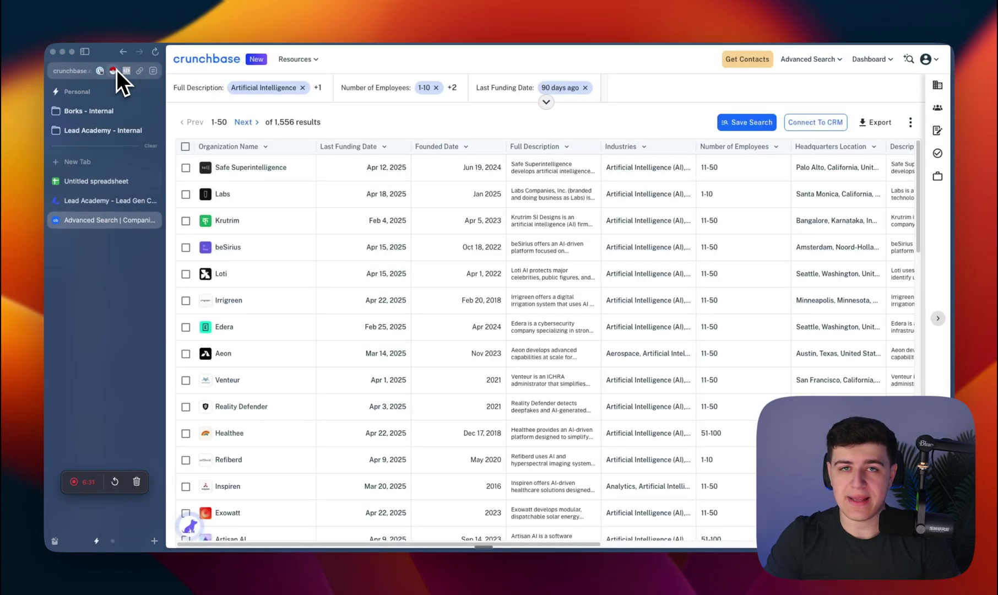
# Step: Run Instant Data Scraper on the Crunchbase results to capture the 50-row table
pyautogui.click(116, 70)
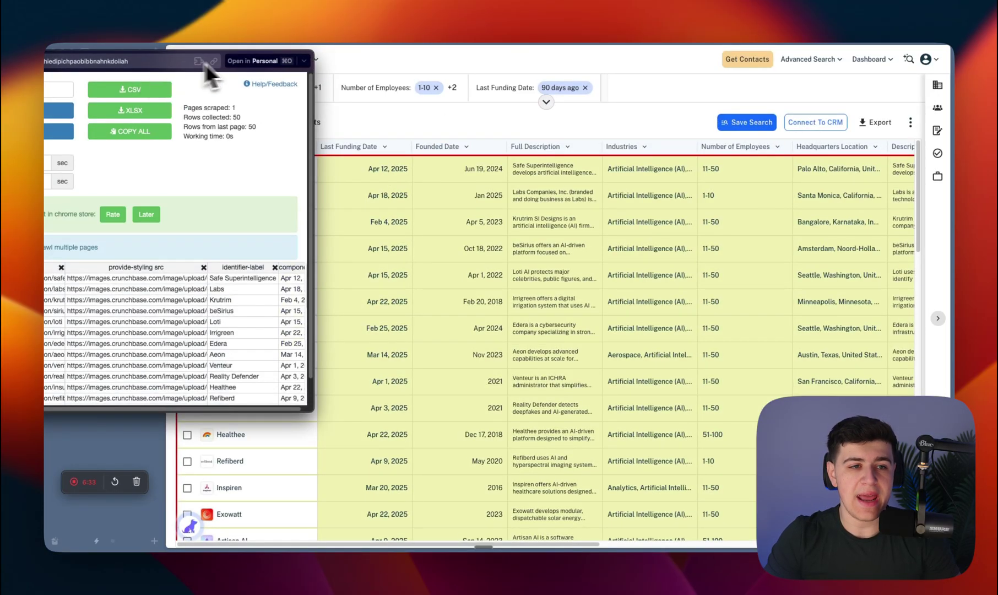
pyautogui.moveTo(242, 56); pyautogui.dragTo(601, 71)
pyautogui.scroll(-10, 494, 307)
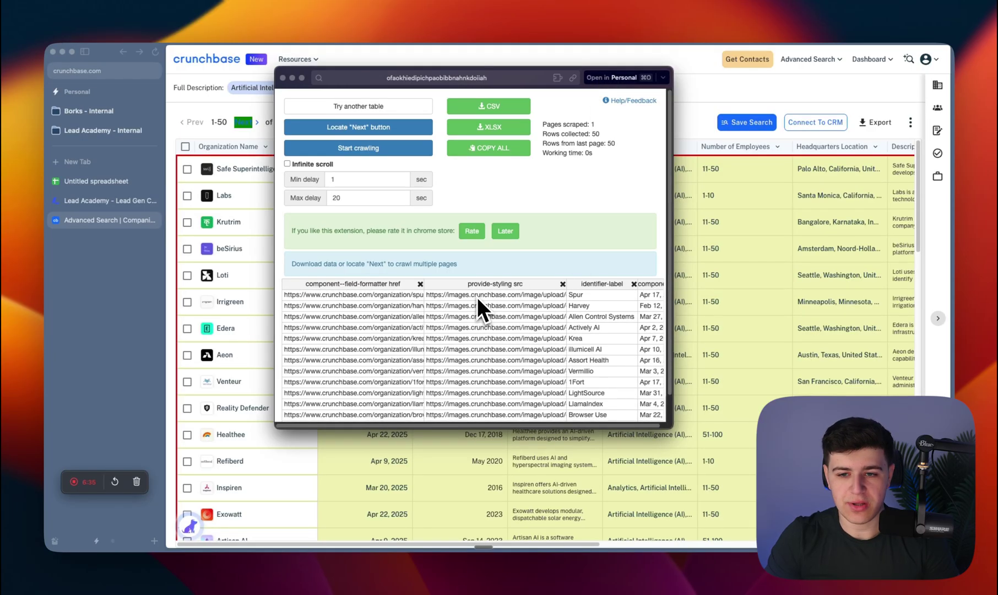
pyautogui.press('Escape')
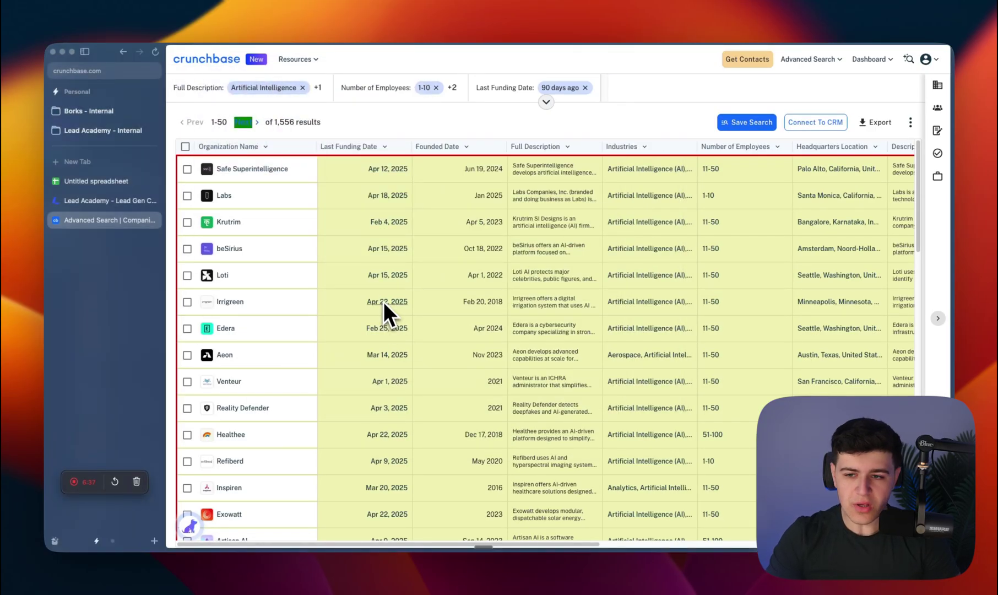
pyautogui.moveTo(441, 545); pyautogui.dragTo(286, 554)
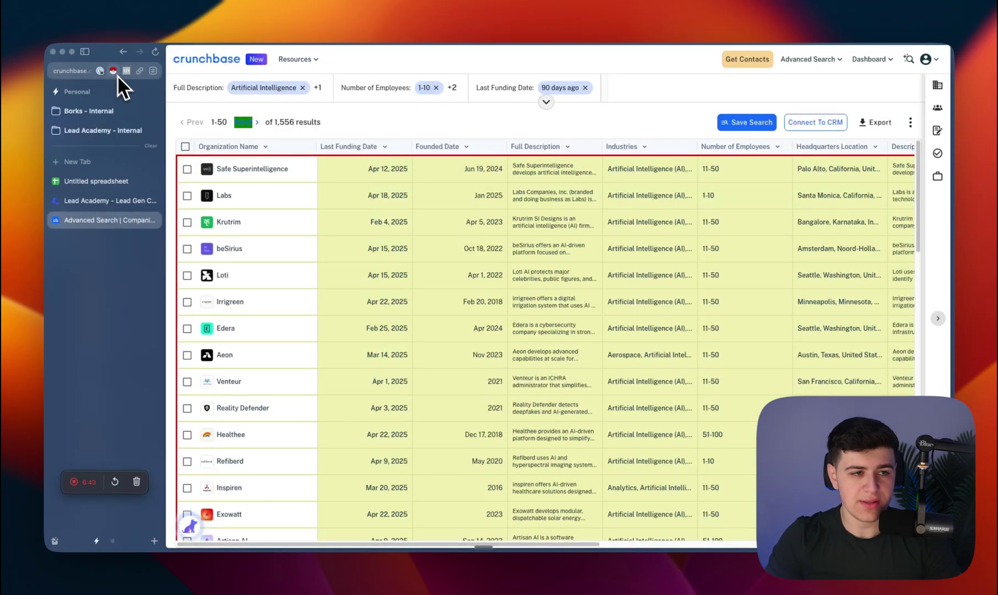
pyautogui.click(117, 75)
pyautogui.moveTo(230, 54); pyautogui.dragTo(748, 98)
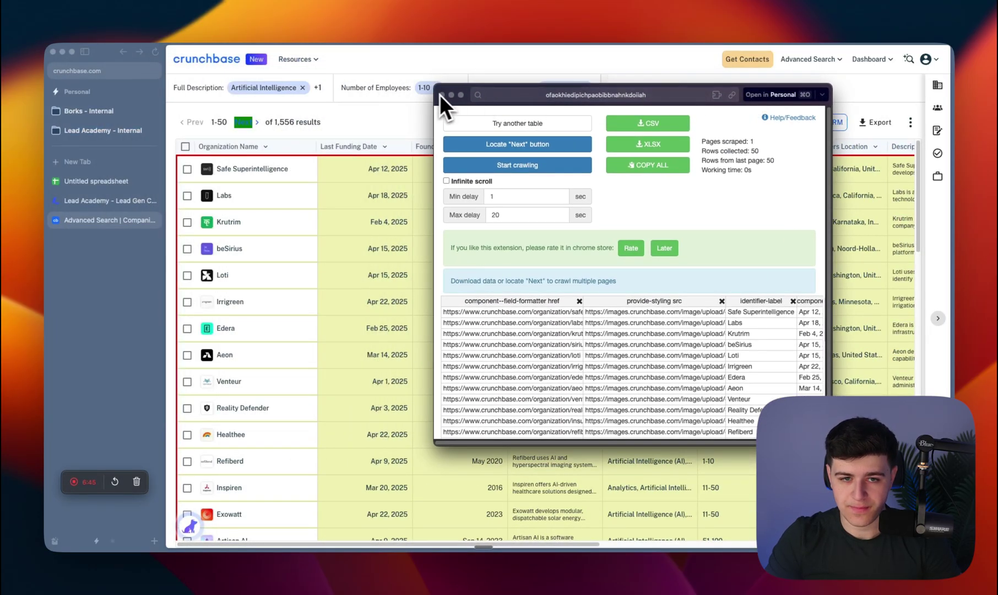
pyautogui.moveTo(435, 84); pyautogui.dragTo(594, 99)
pyautogui.scroll(-10, 708, 343)
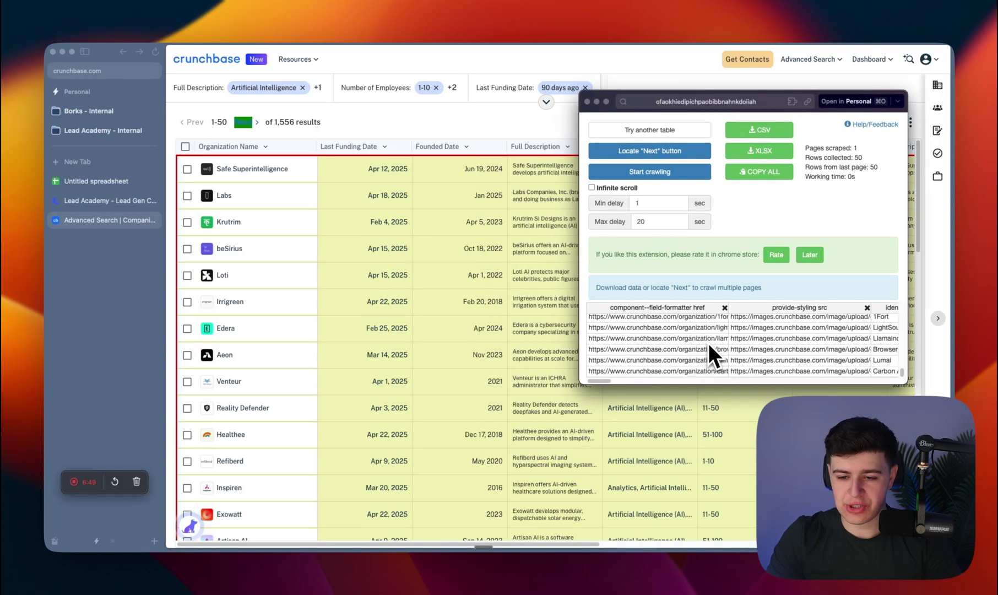
pyautogui.scroll(-10, 309, 282)
pyautogui.scroll(-5, 310, 278)
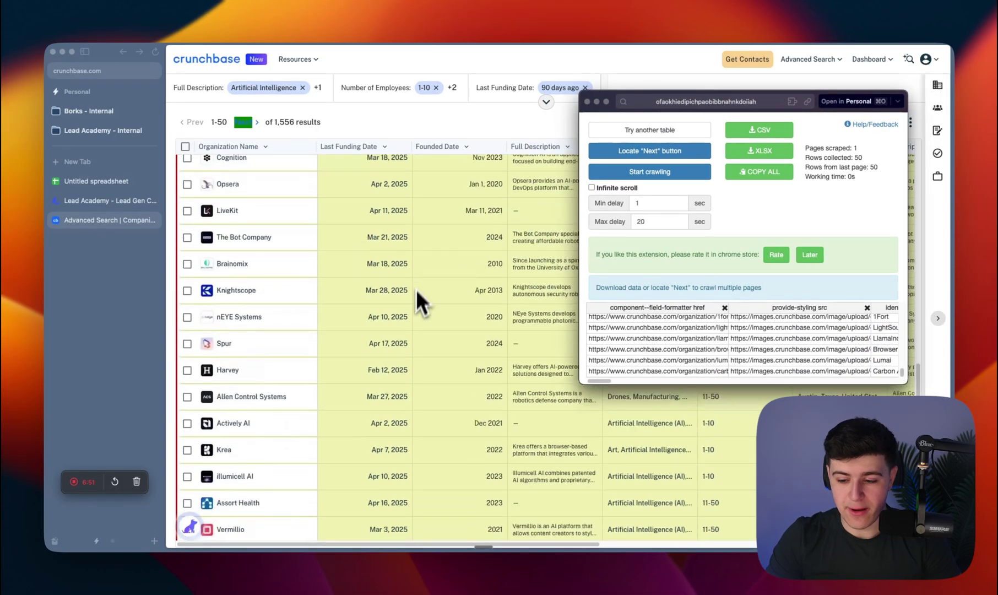
pyautogui.scroll(15, 414, 297)
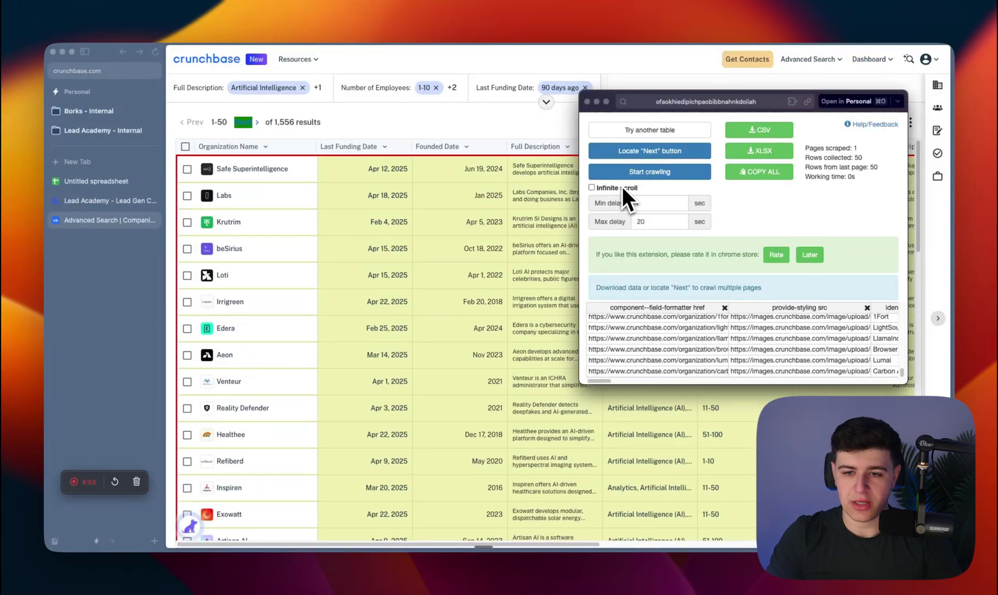
# Step: Set Crunchbase's Next link as the scraper's next-page button and bring the scraper window back
pyautogui.click(641, 153)
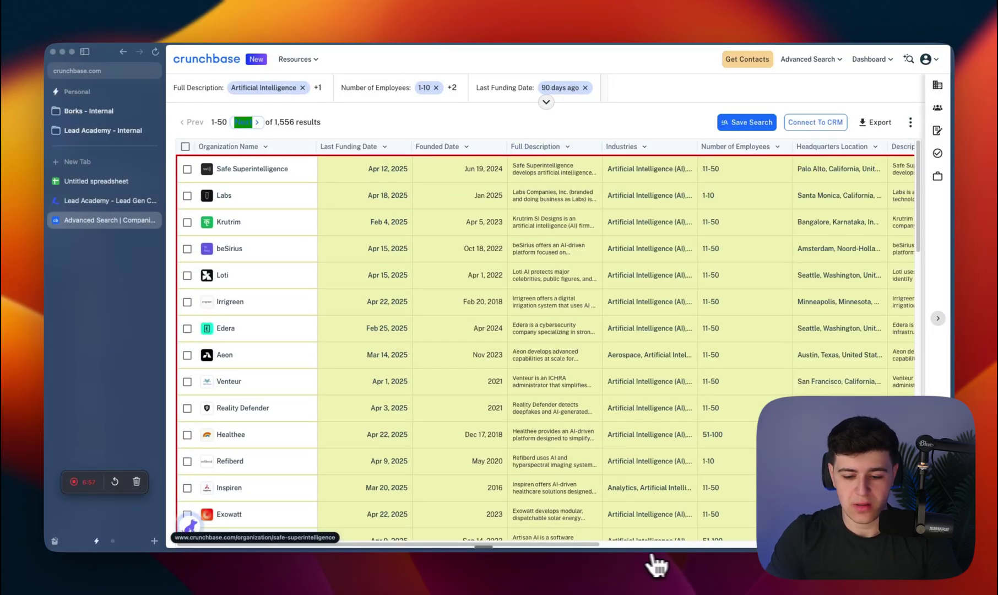
pyautogui.moveTo(575, 564)
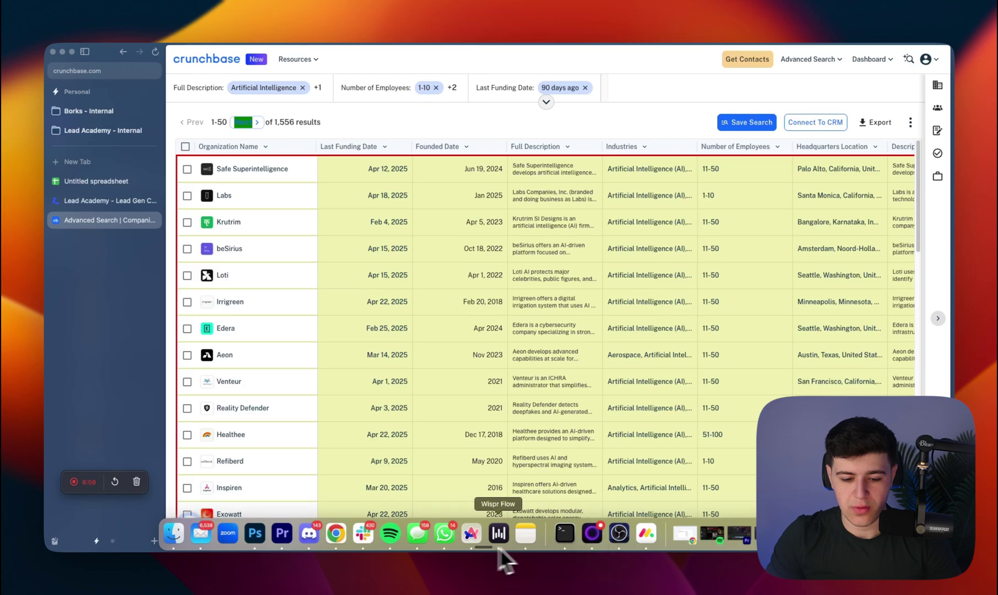
pyautogui.rightClick(468, 532)
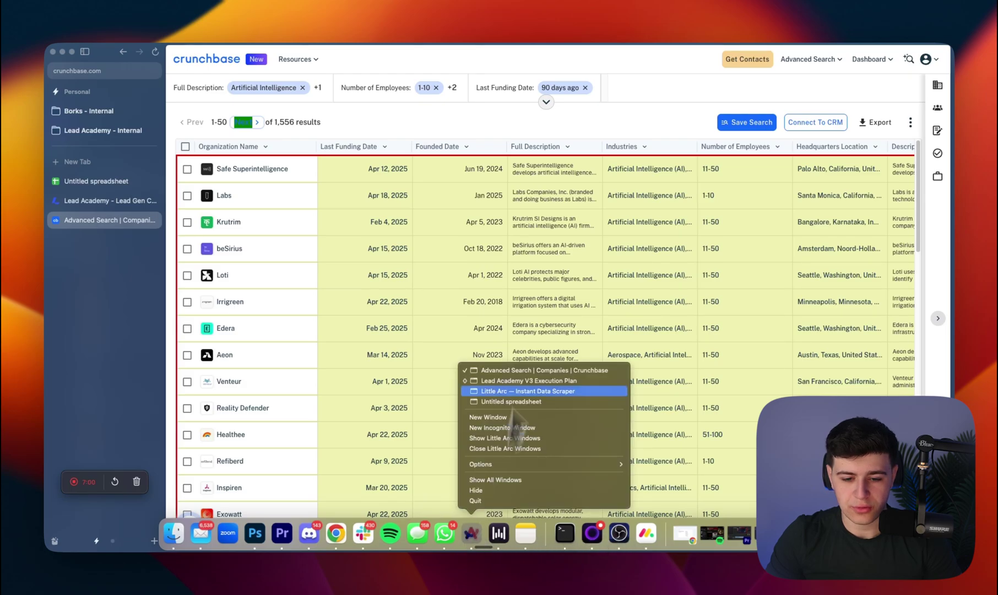
pyautogui.click(503, 392)
# Step: Crawl the Crunchbase result pages, stopping at 200 rows from 4 pages, and enlarge the scraper window
pyautogui.click(656, 174)
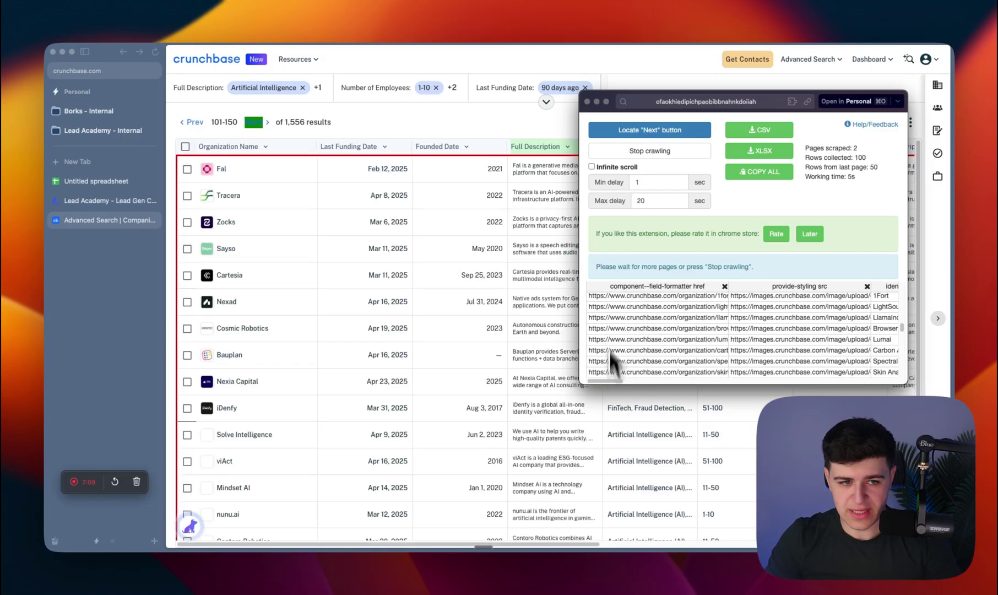
pyautogui.scroll(-10, 644, 339)
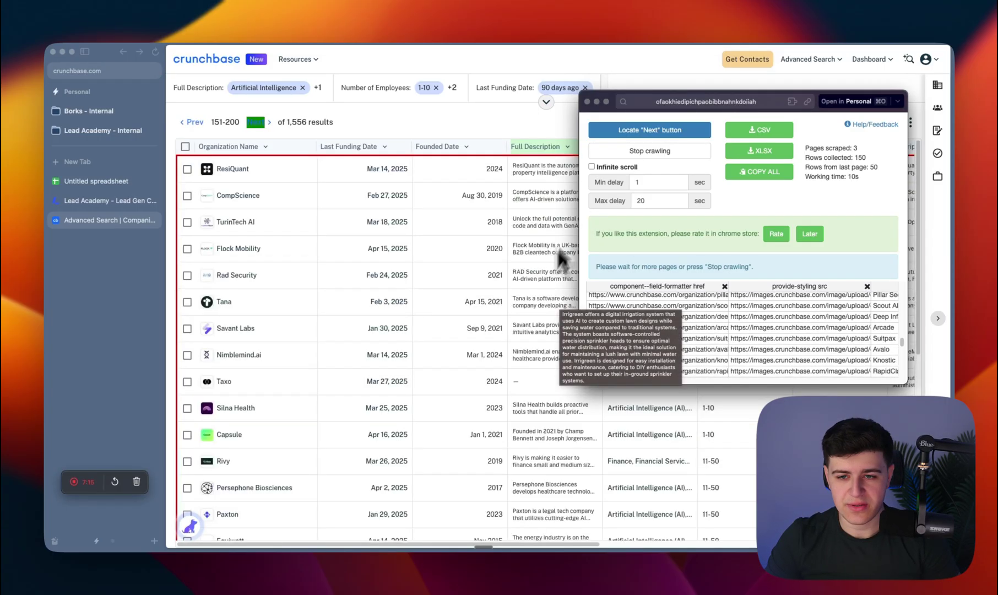
pyautogui.click(650, 151)
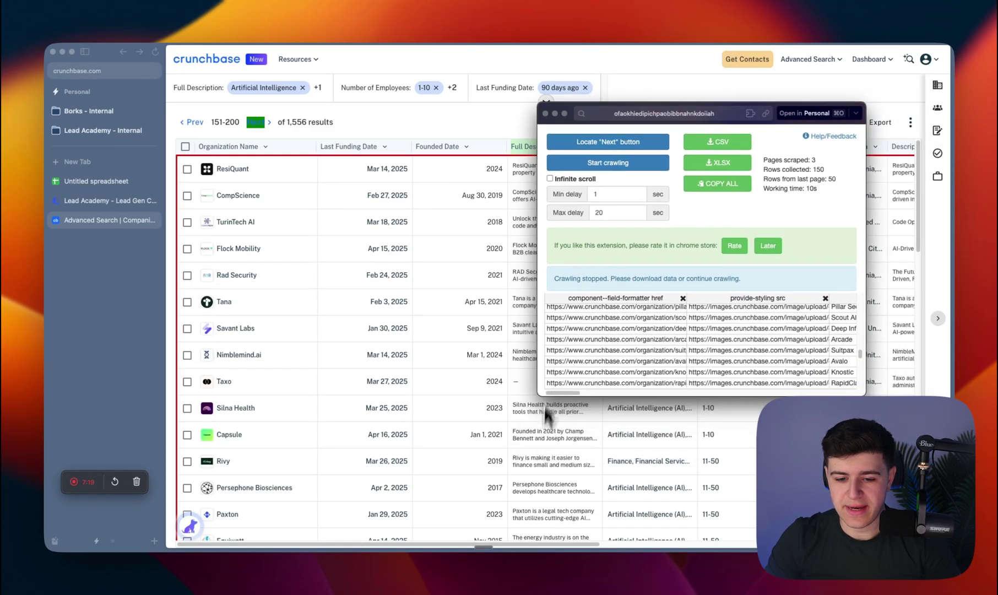
pyautogui.moveTo(537, 395); pyautogui.dragTo(533, 527)
pyautogui.scroll(-10, 639, 353)
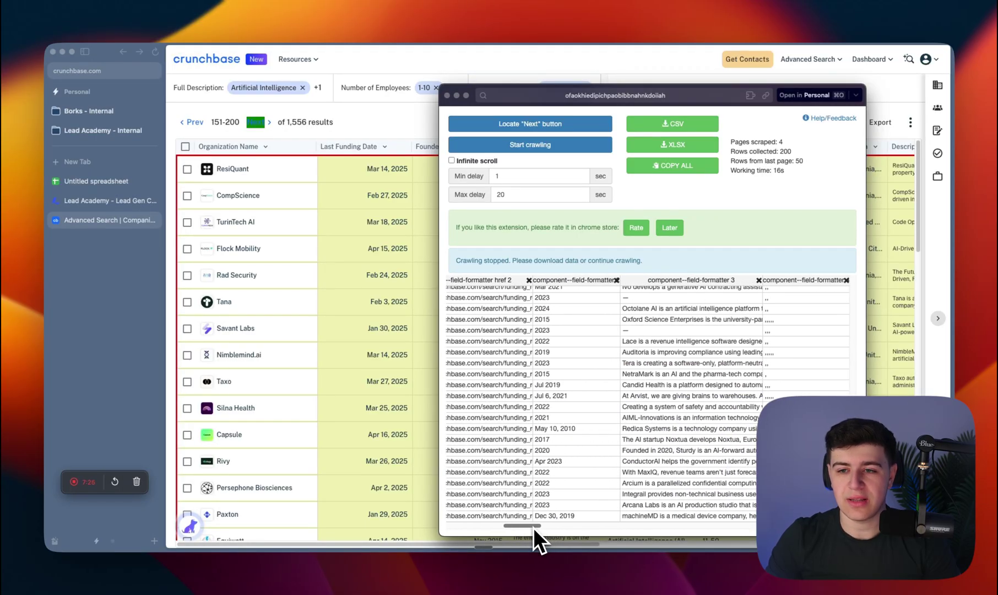
pyautogui.moveTo(792, 87); pyautogui.dragTo(771, 77)
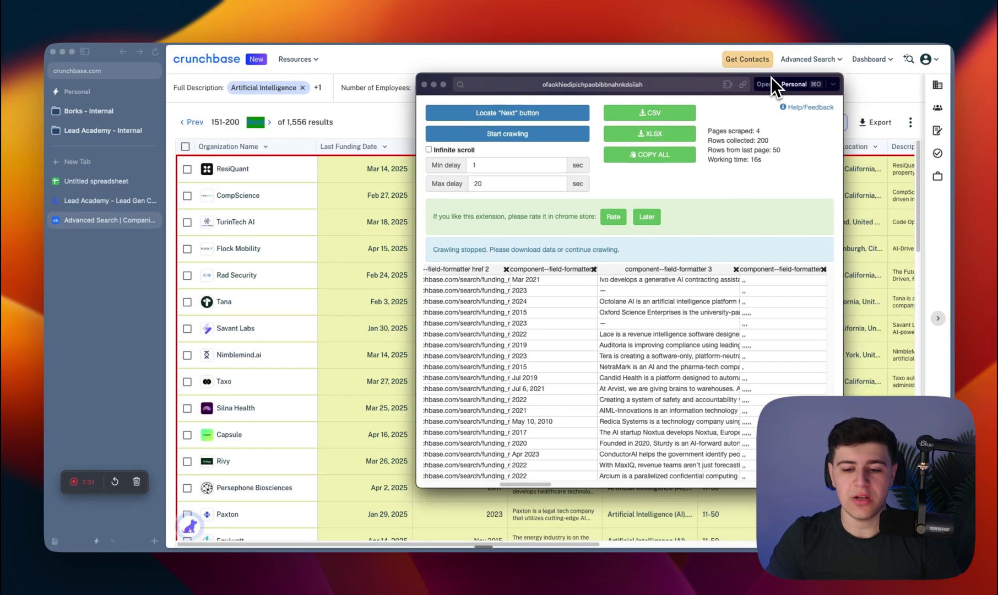